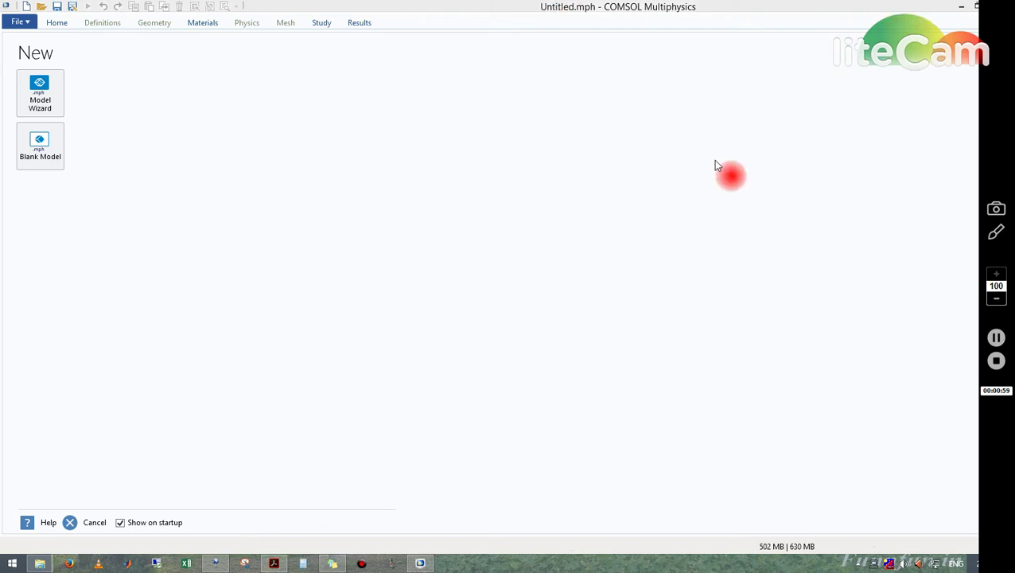
Step: Start a new 2D model with the Single-Phase Flow > Laminar Flow (spf) interface added
click(41, 103)
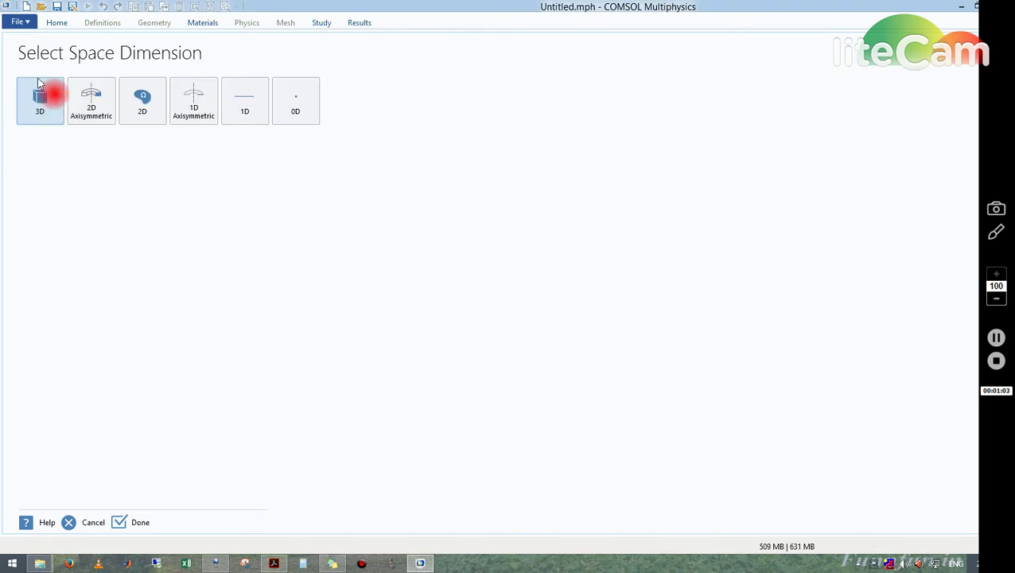
click(148, 101)
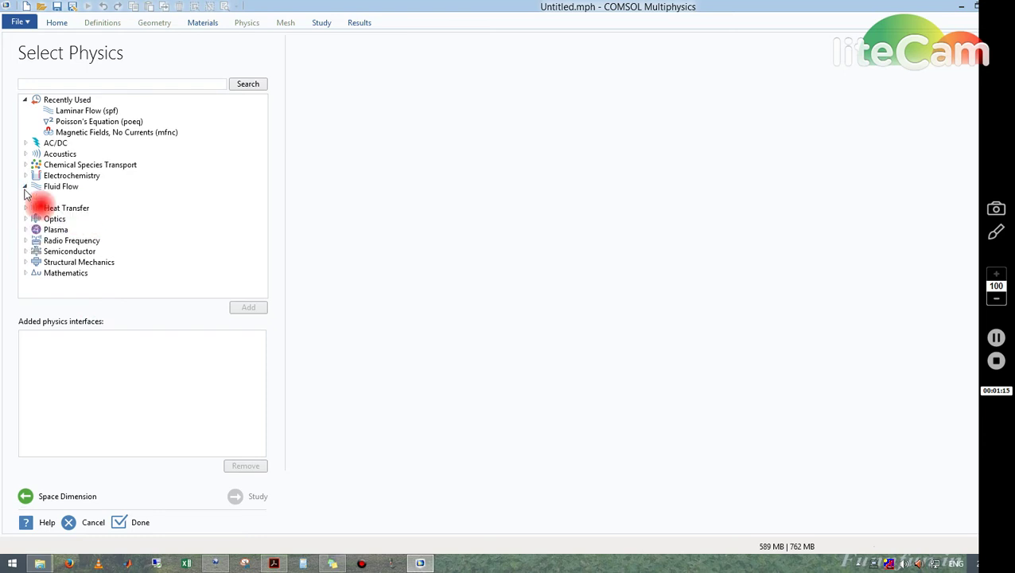
click(25, 188)
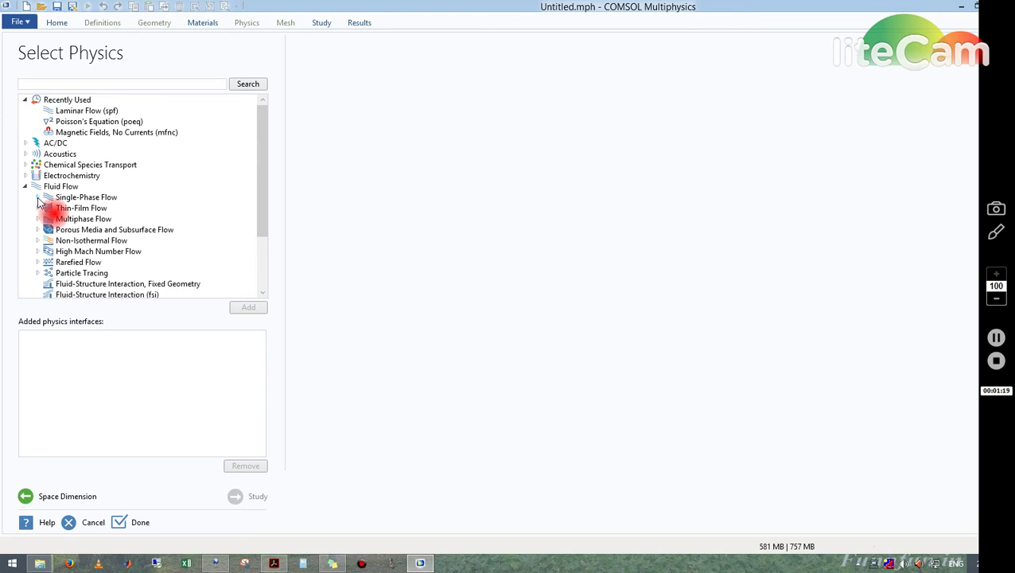
click(38, 197)
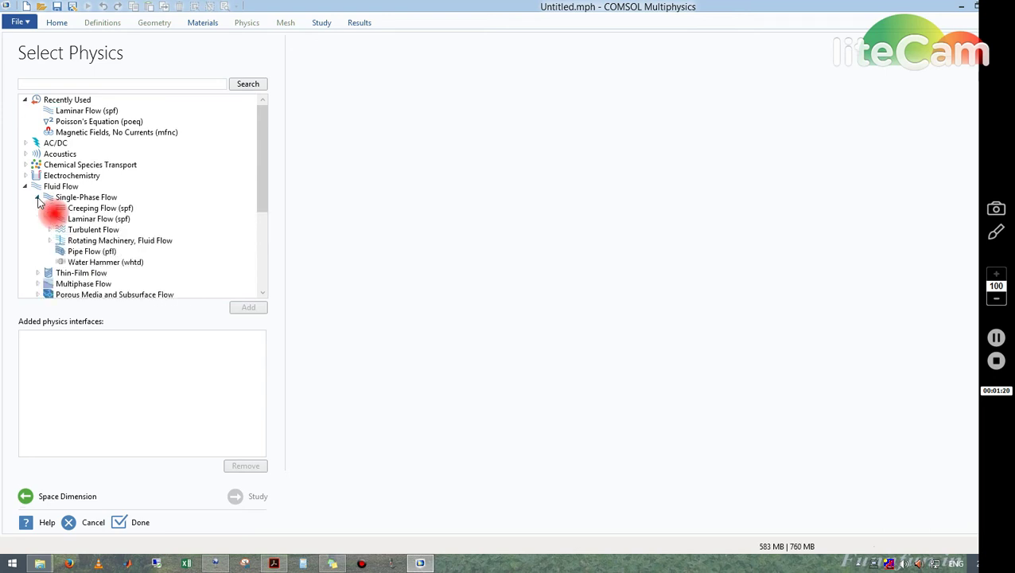
click(72, 220)
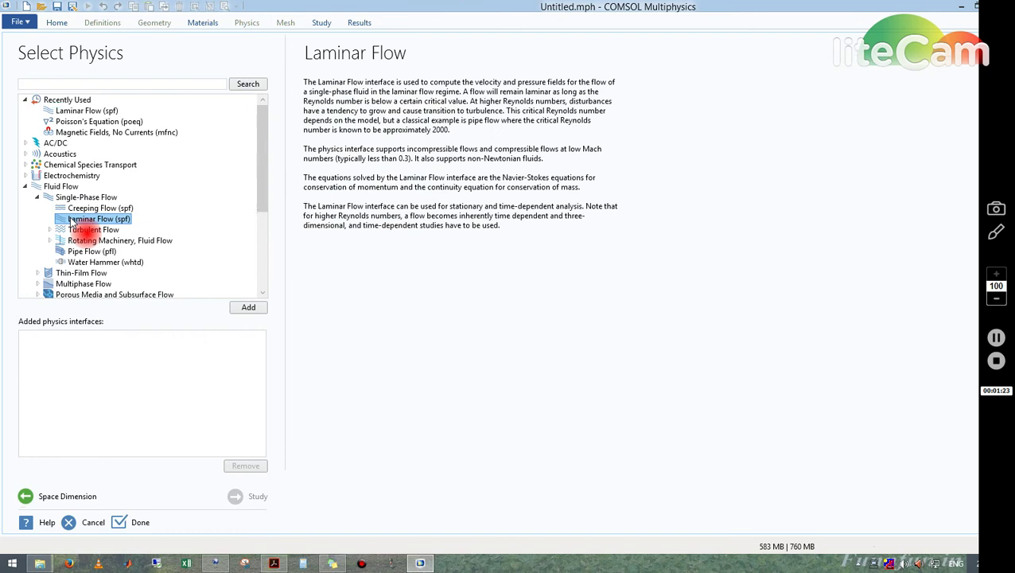
click(231, 309)
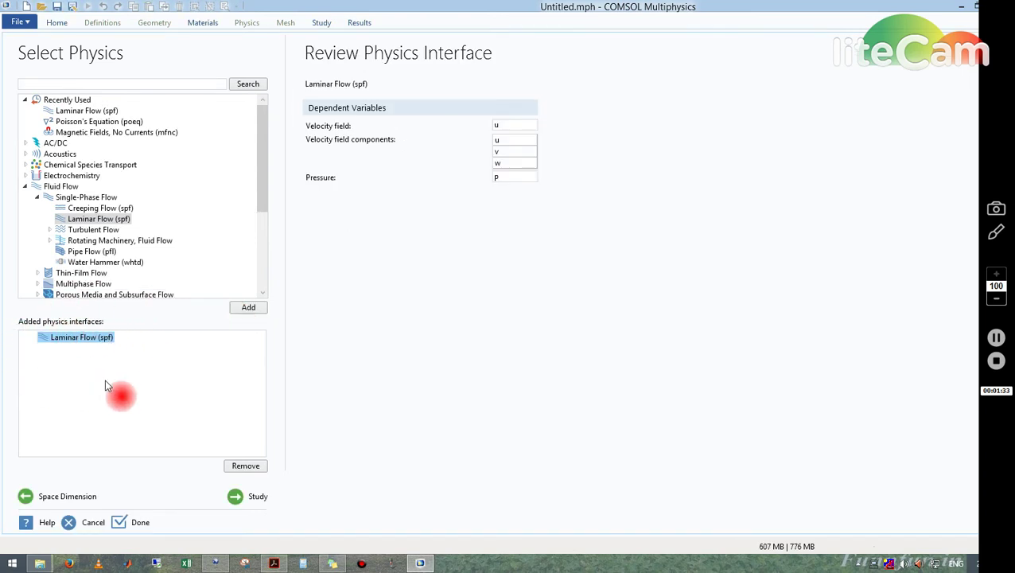
click(253, 500)
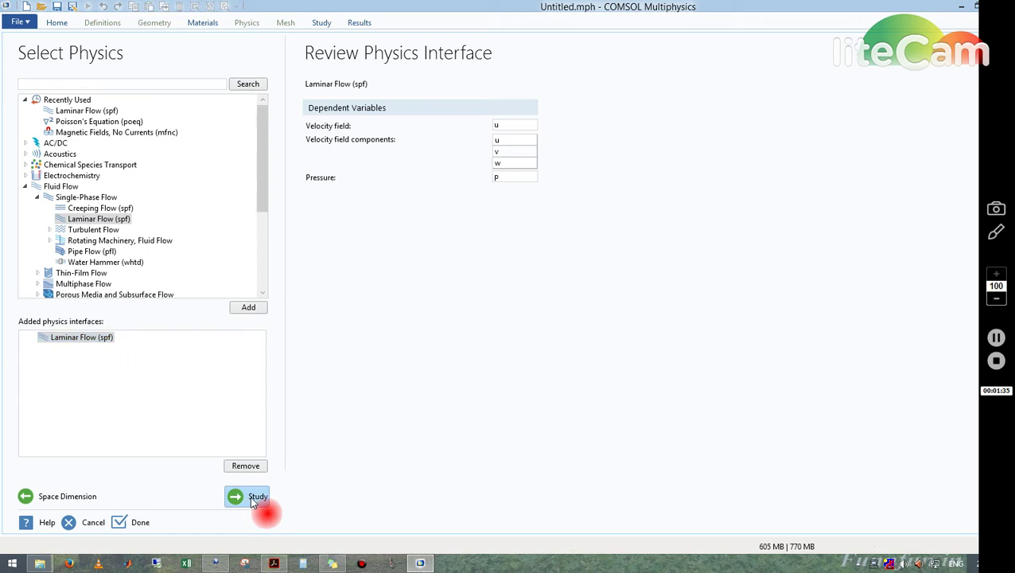
Step: Choose the Time Dependent preset study and finish the Model Wizard
click(78, 110)
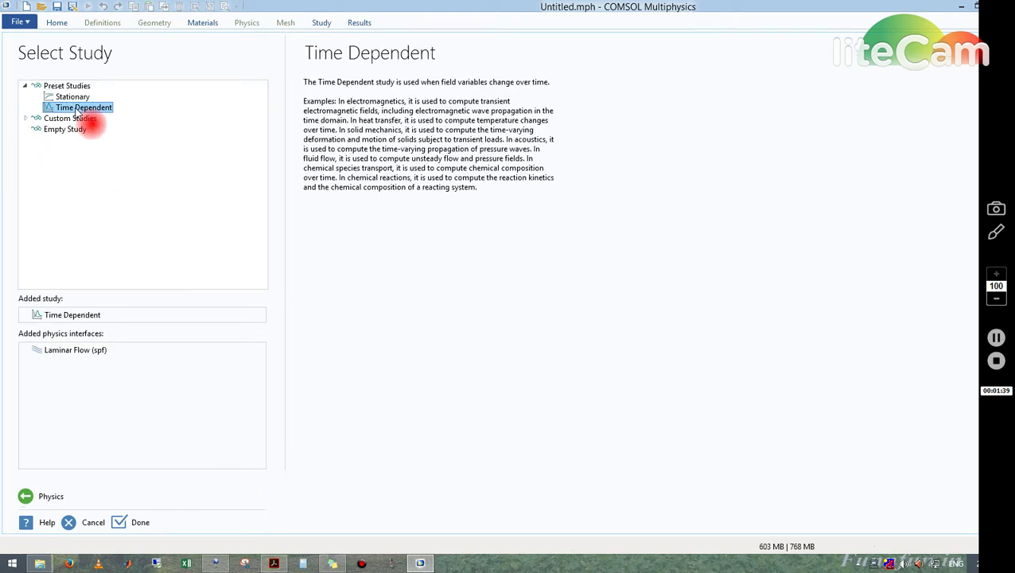
click(137, 521)
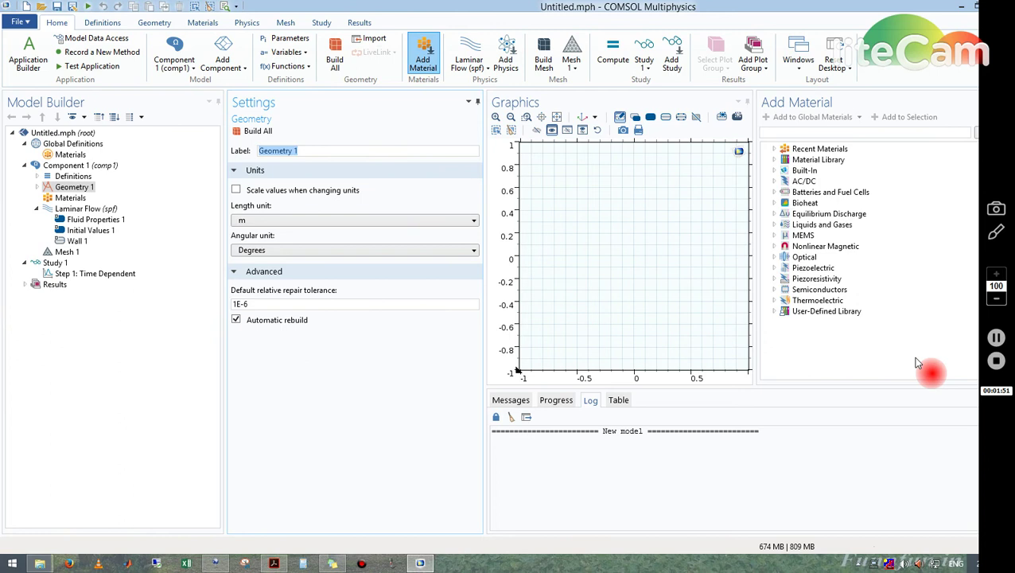
Step: Add a Rectangle feature to Geometry 1 and bring up the Geometry settings
right_click(70, 191)
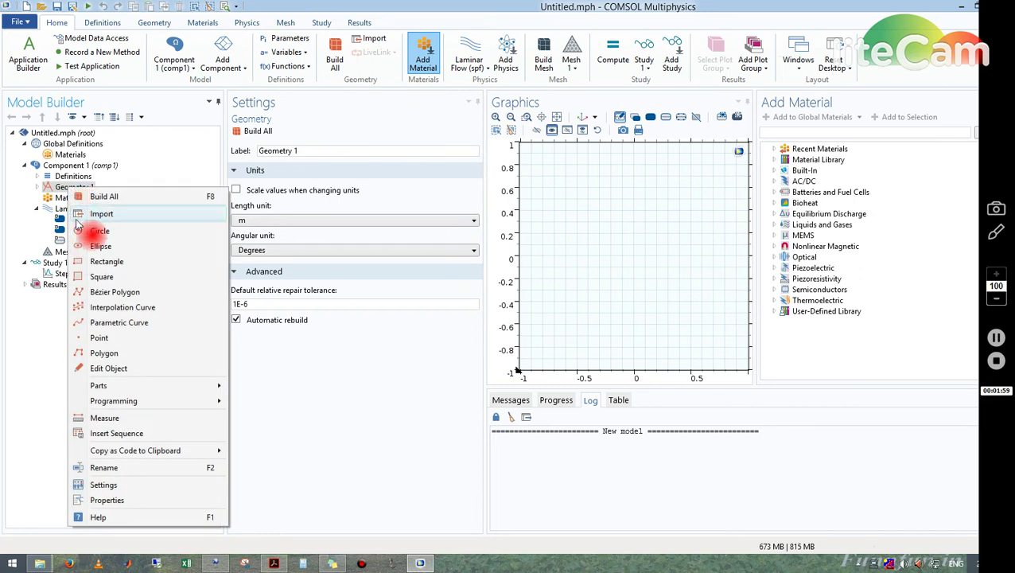
click(101, 263)
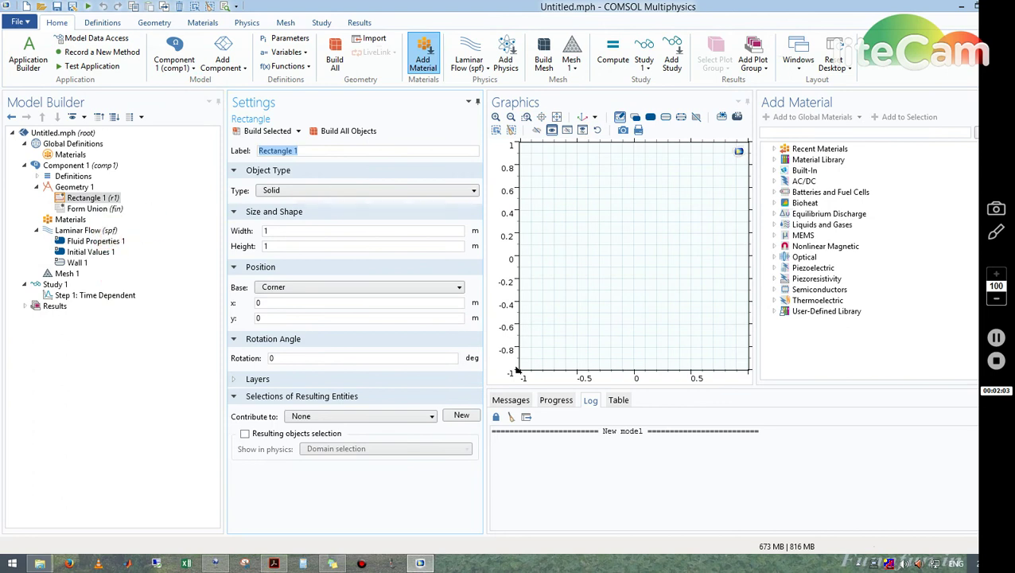
click(83, 188)
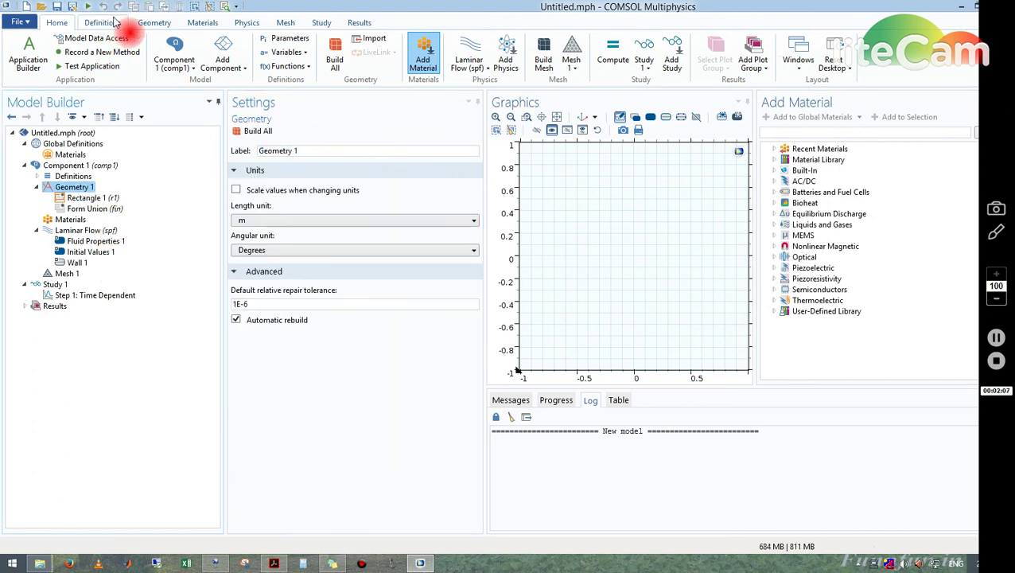
click(156, 24)
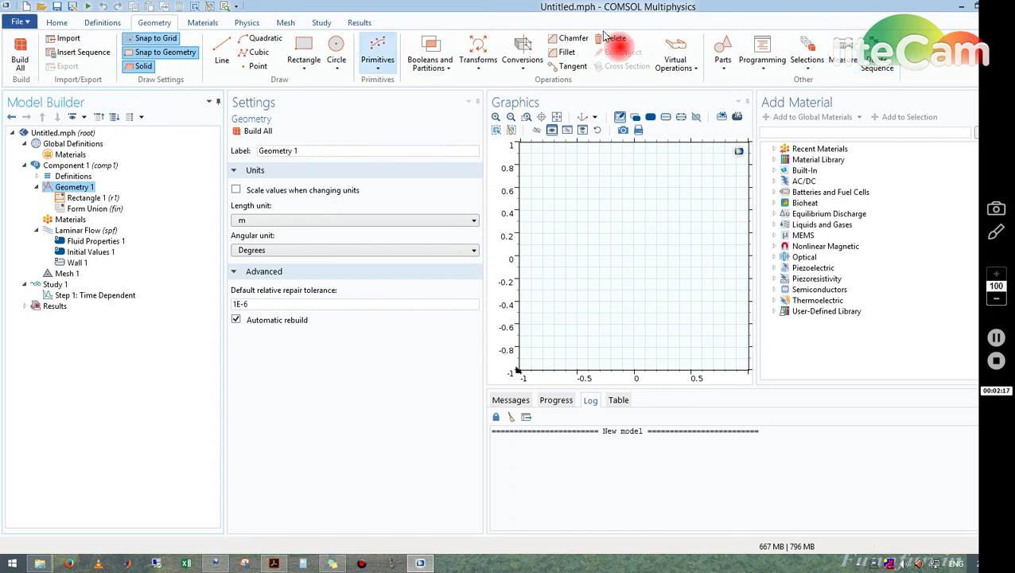
click(305, 50)
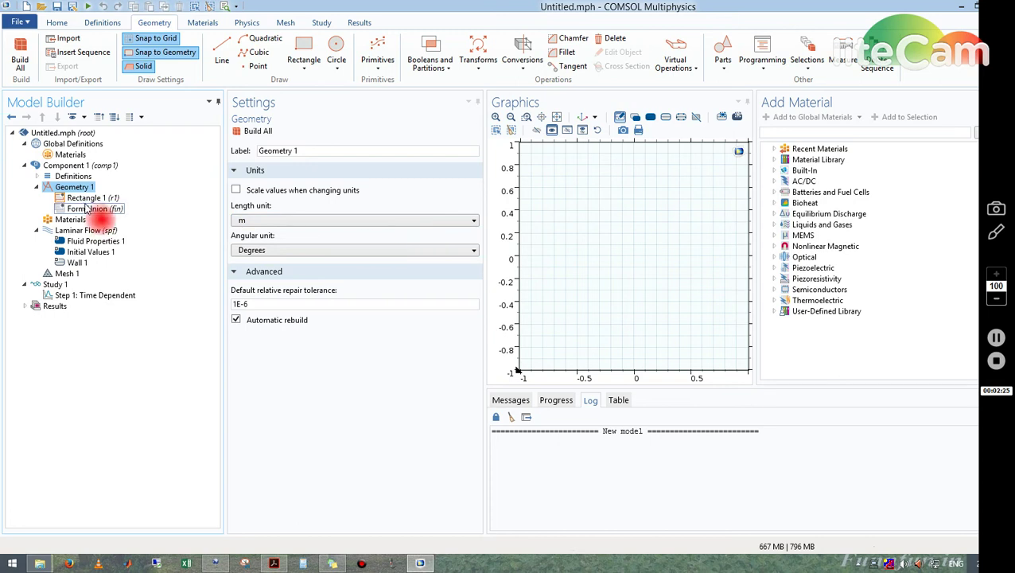
Step: Set the geometry length unit to cm and build Rectangle 1 as 5 cm wide by 1 cm high
click(300, 229)
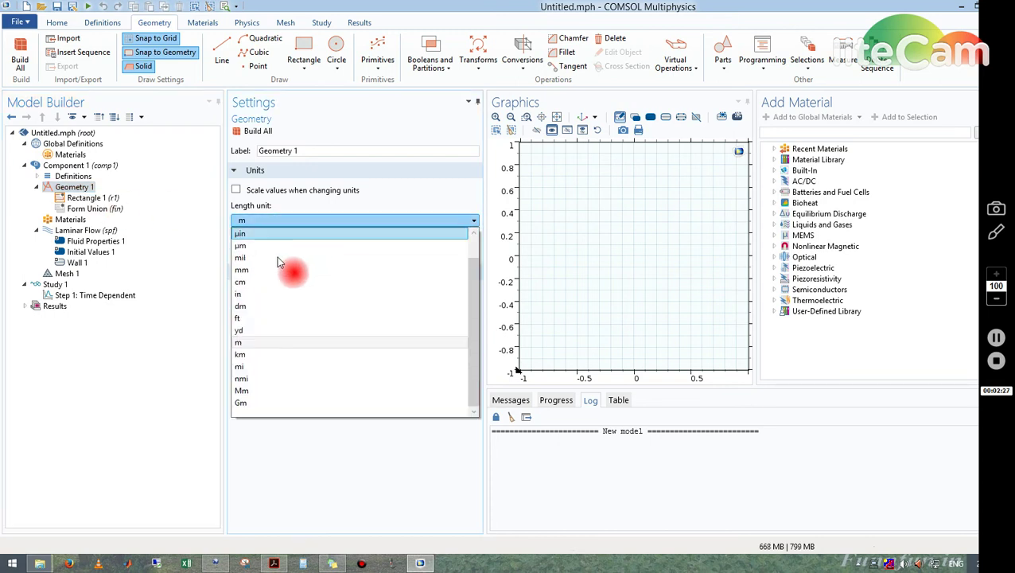
click(248, 284)
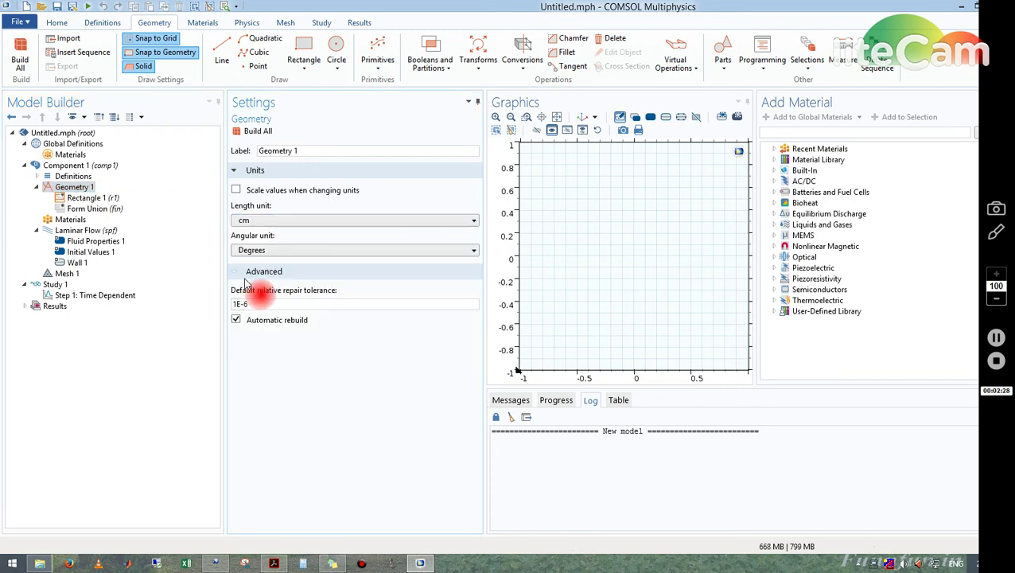
click(100, 199)
double_click(312, 231)
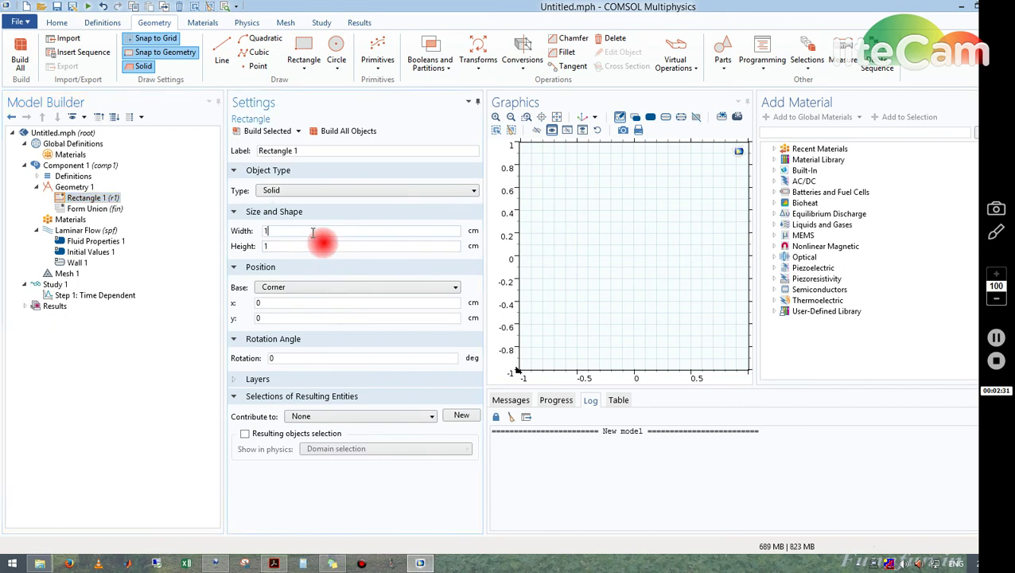
key(BackSpace)
text(5)
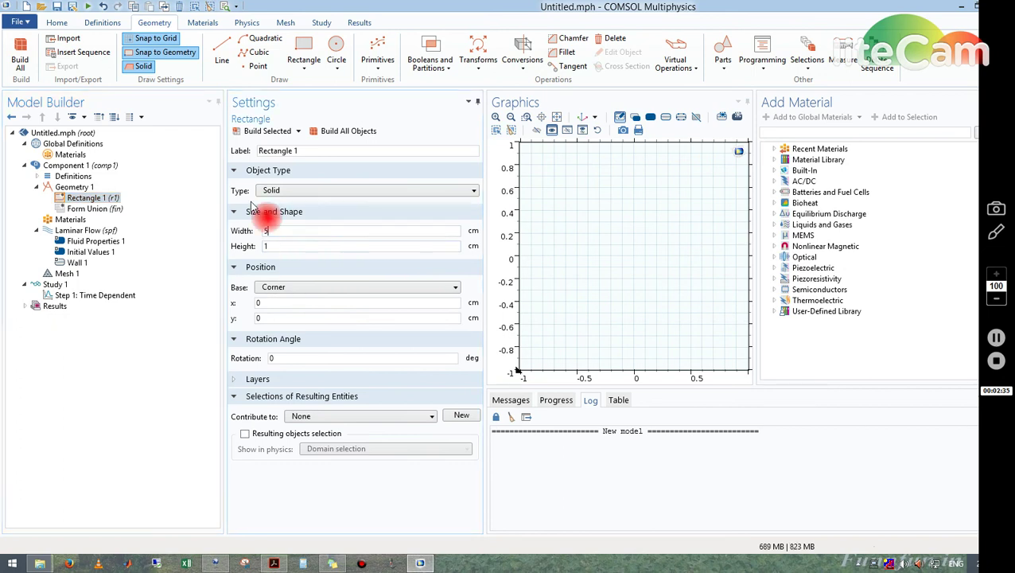
click(279, 134)
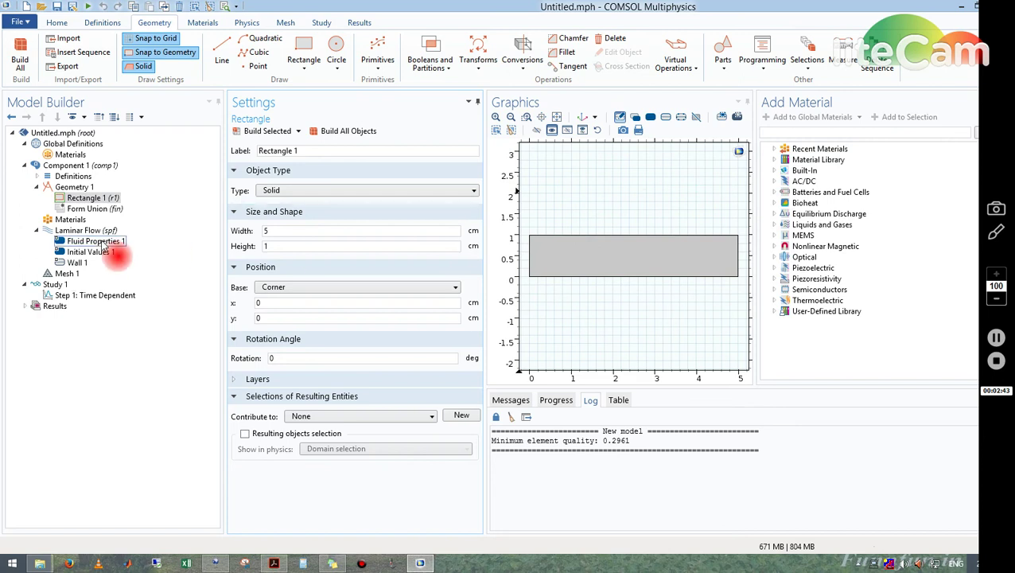
Step: Add Water from Recent Materials to the model component
click(73, 222)
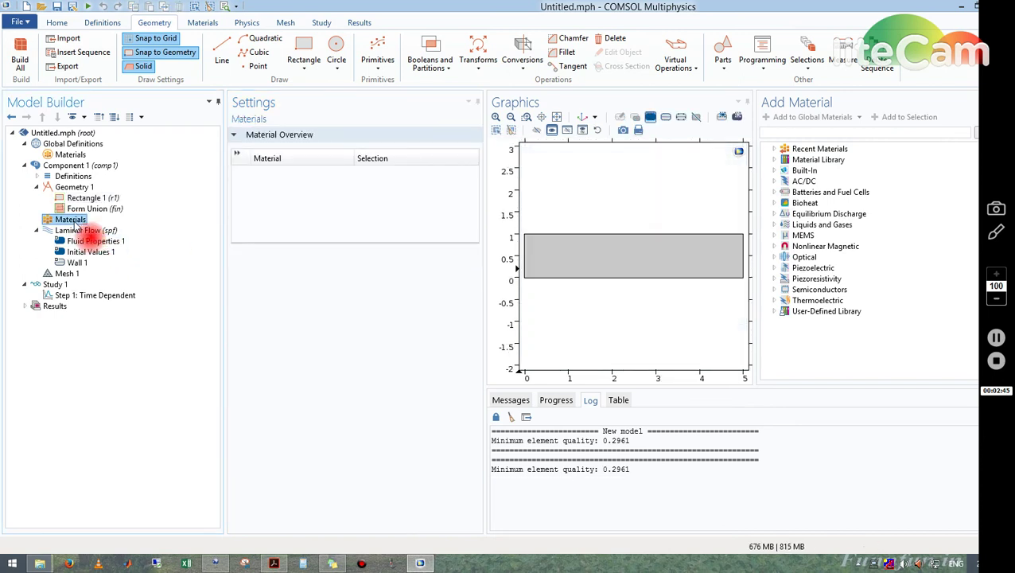
right_click(75, 224)
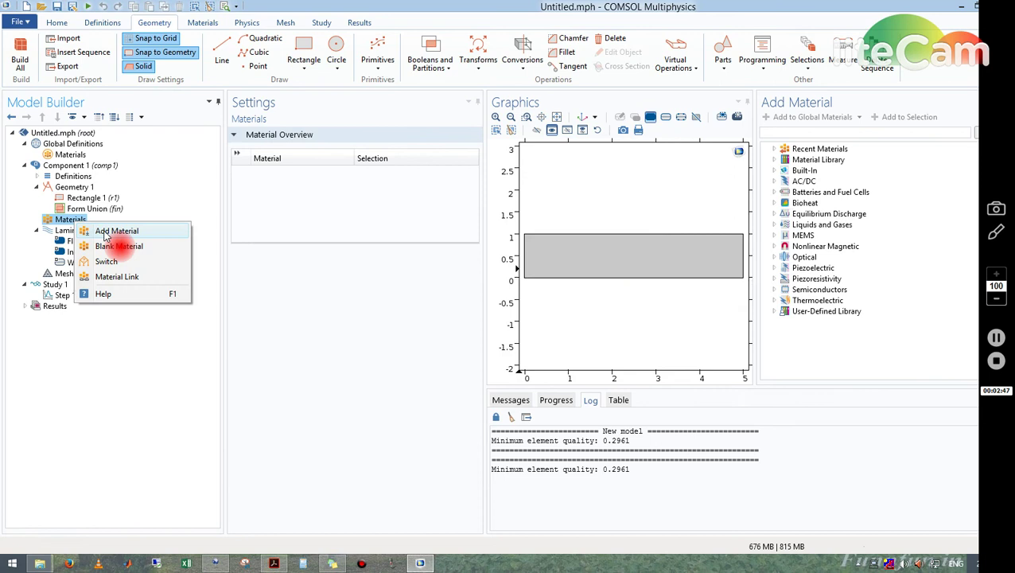
click(105, 232)
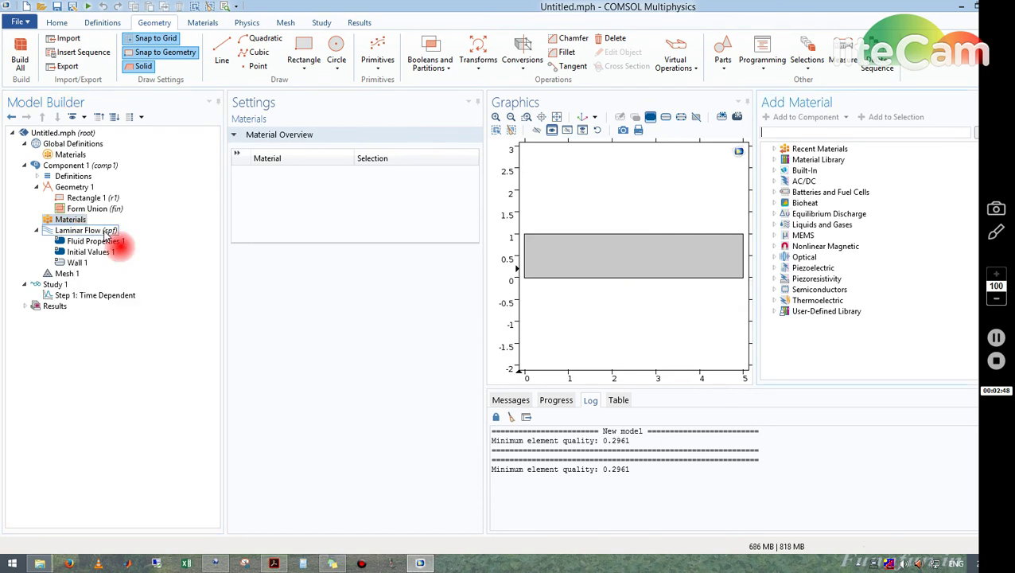
click(775, 150)
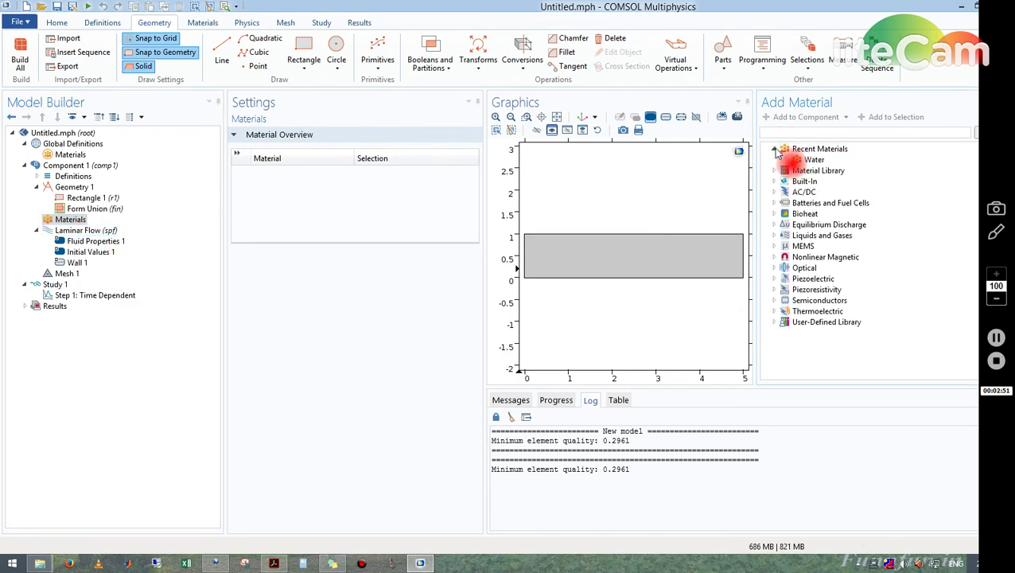
click(807, 160)
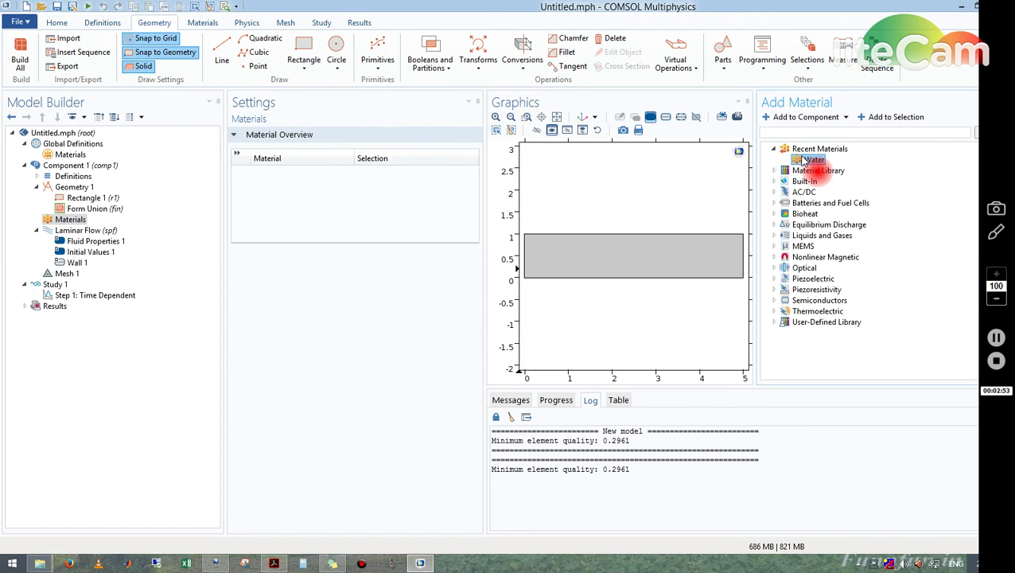
click(813, 117)
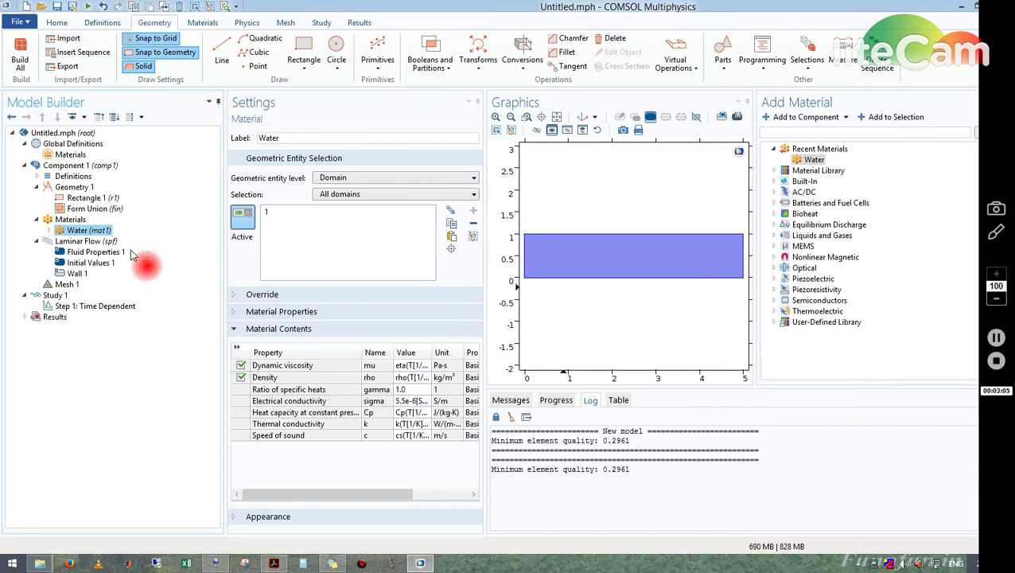
Step: Add Inlet 1, Outlet 1 and Wall 2 features to Laminar Flow
click(87, 242)
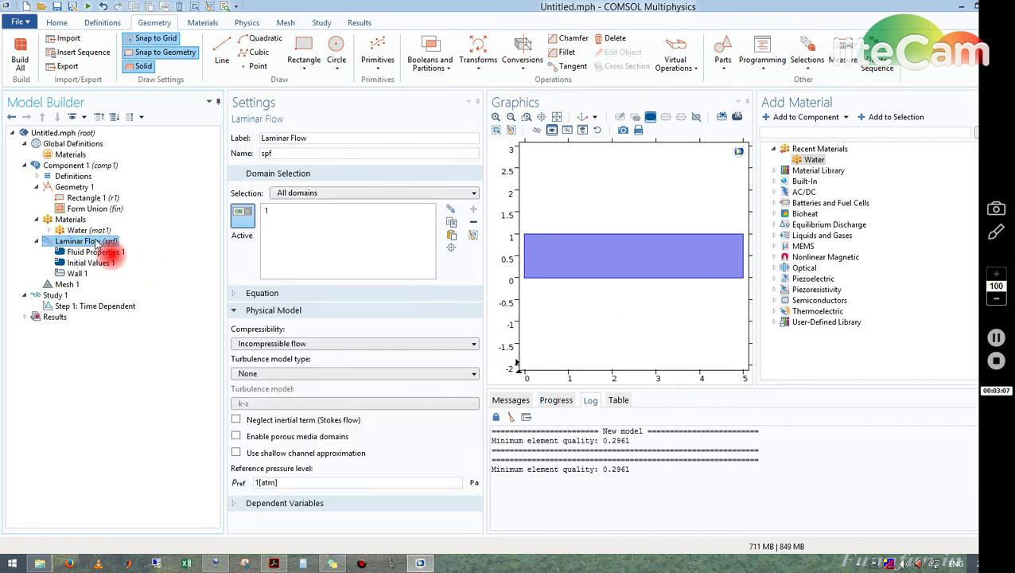
right_click(94, 244)
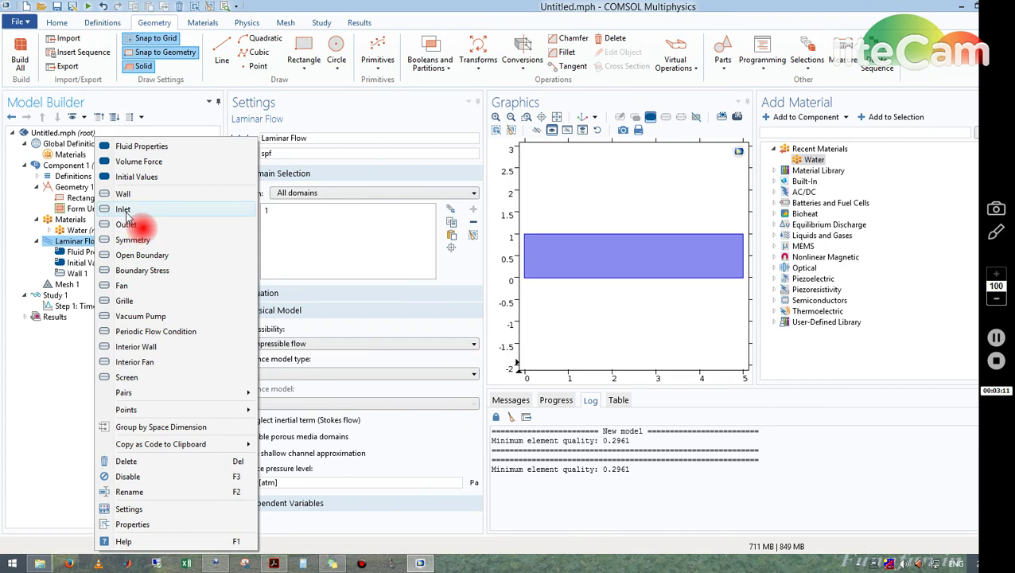
click(125, 211)
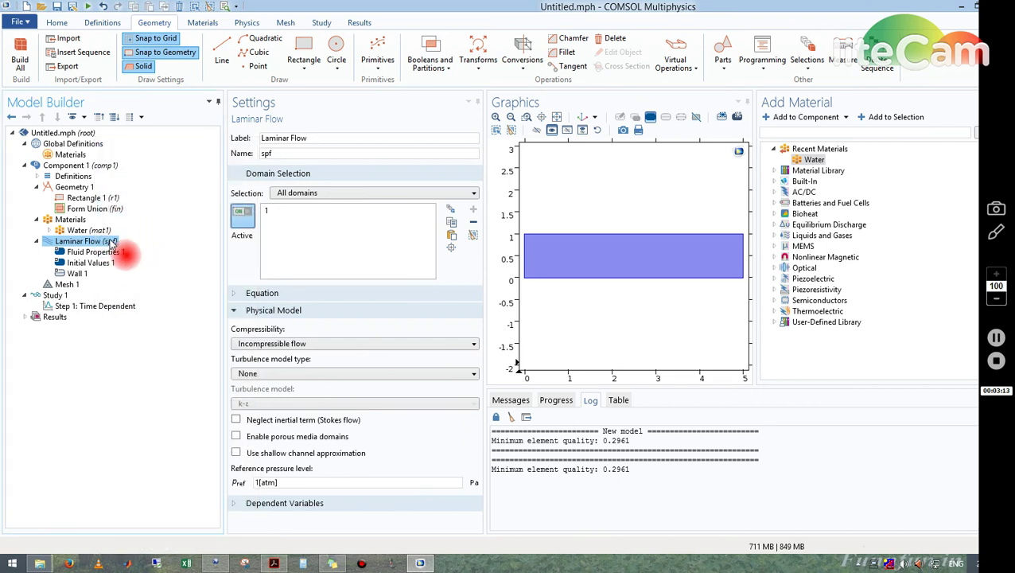
click(107, 243)
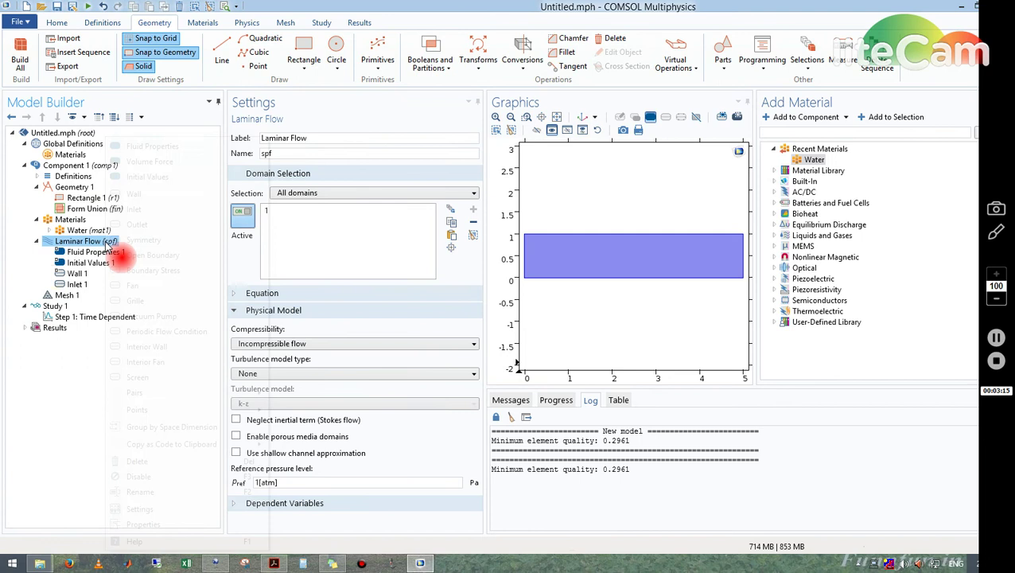
right_click(107, 243)
key(Escape)
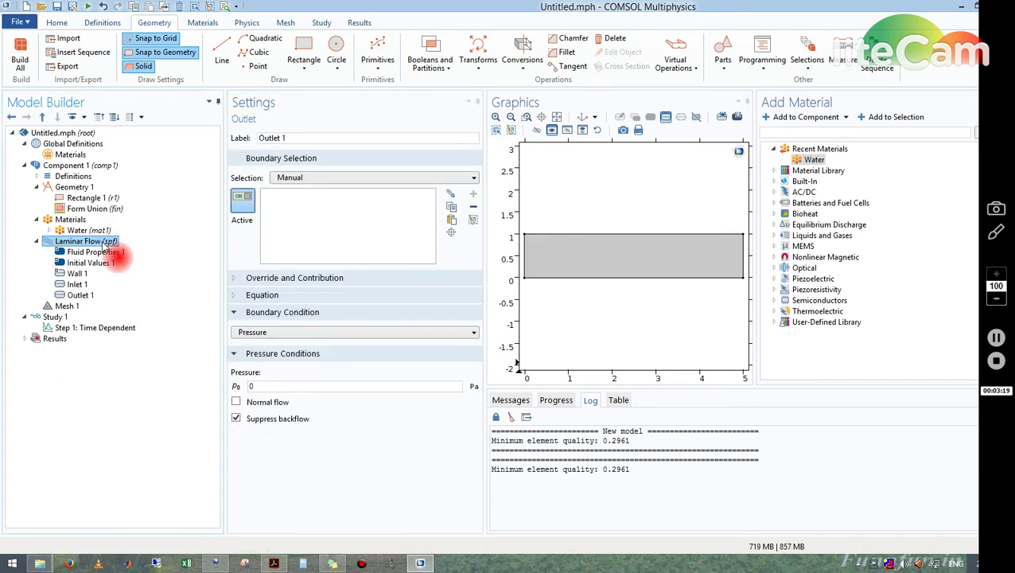
right_click(105, 245)
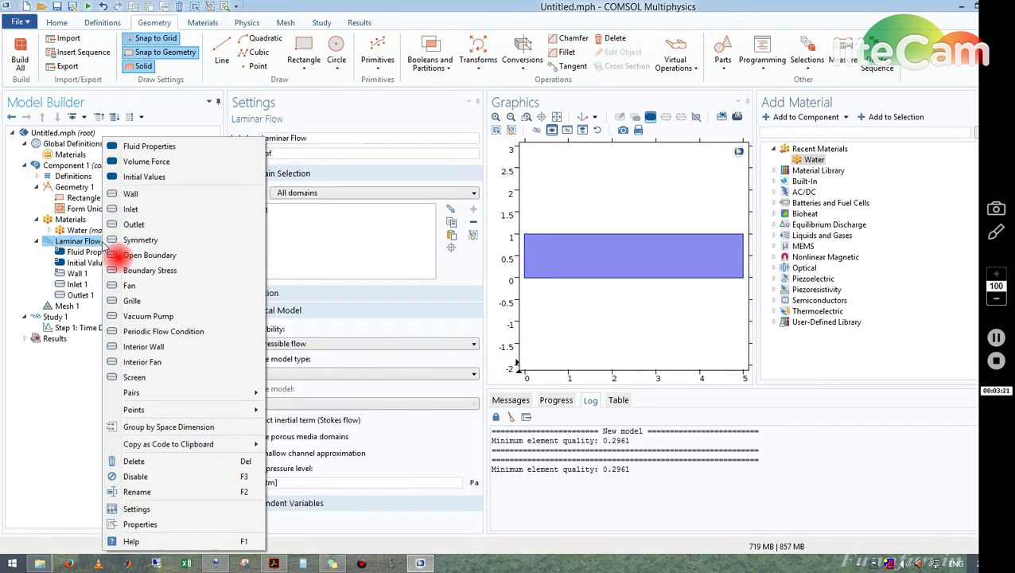
click(148, 198)
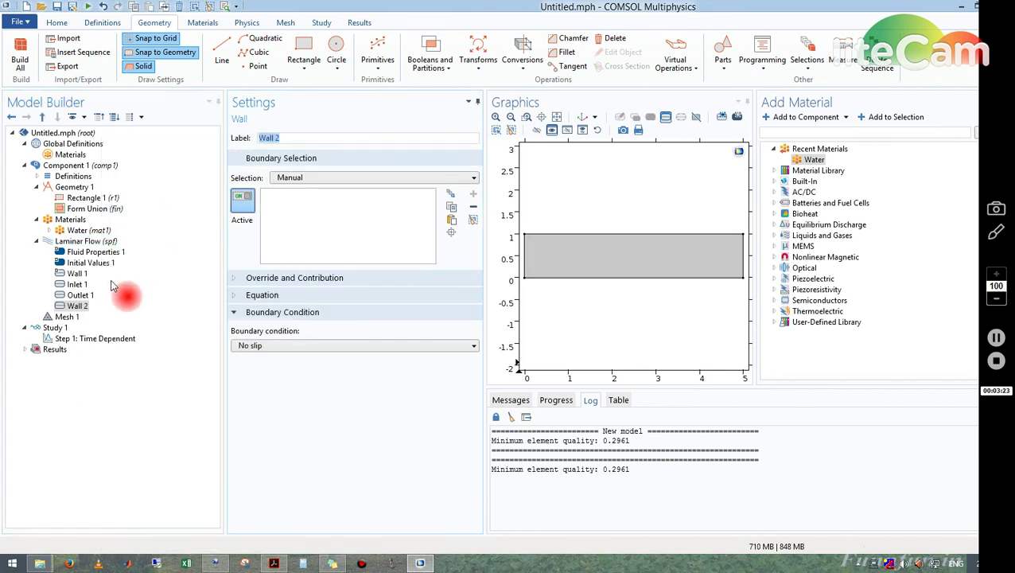
Step: Set Inlet 1's boundary condition to Pressure
click(76, 284)
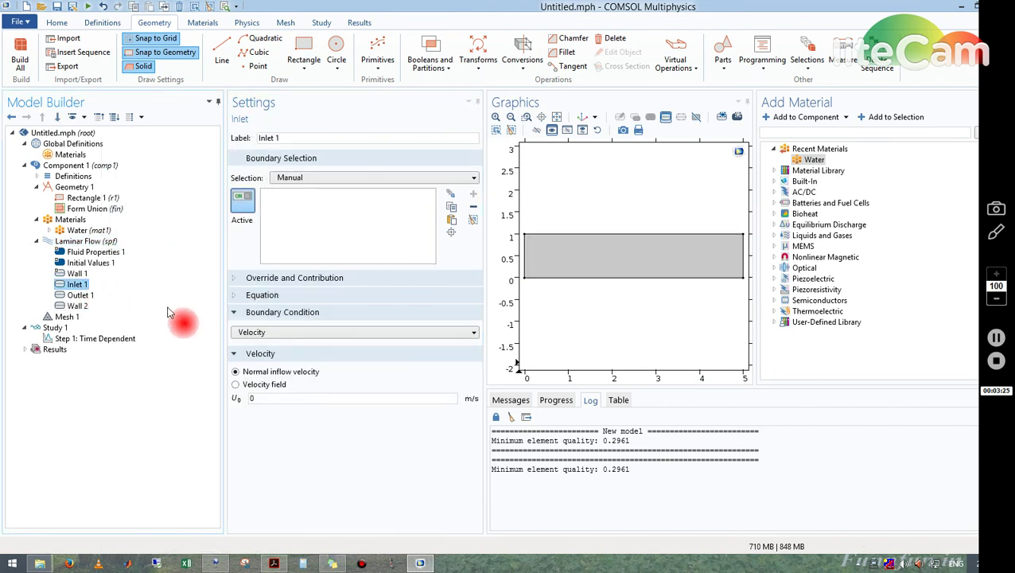
click(294, 333)
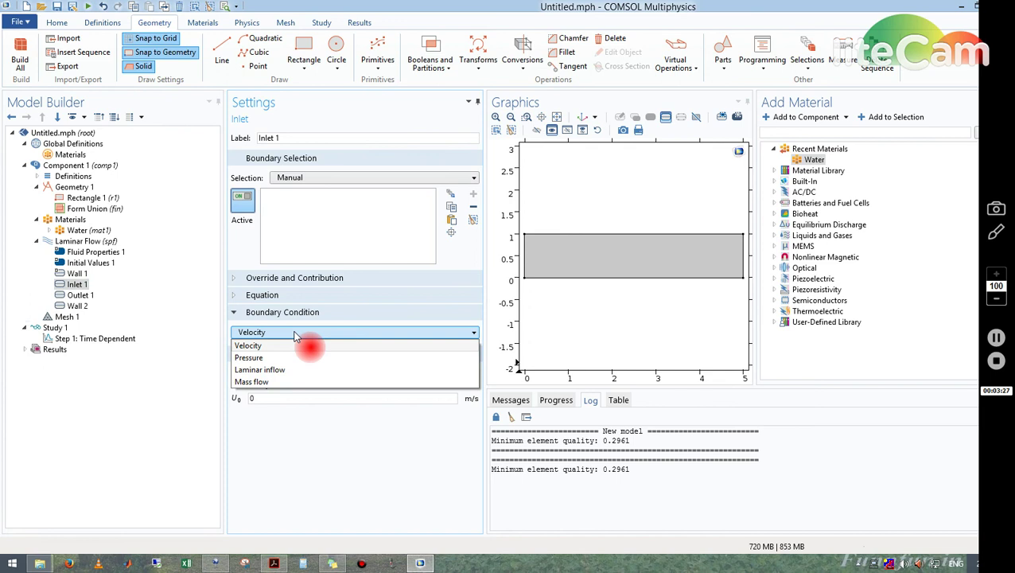
click(274, 357)
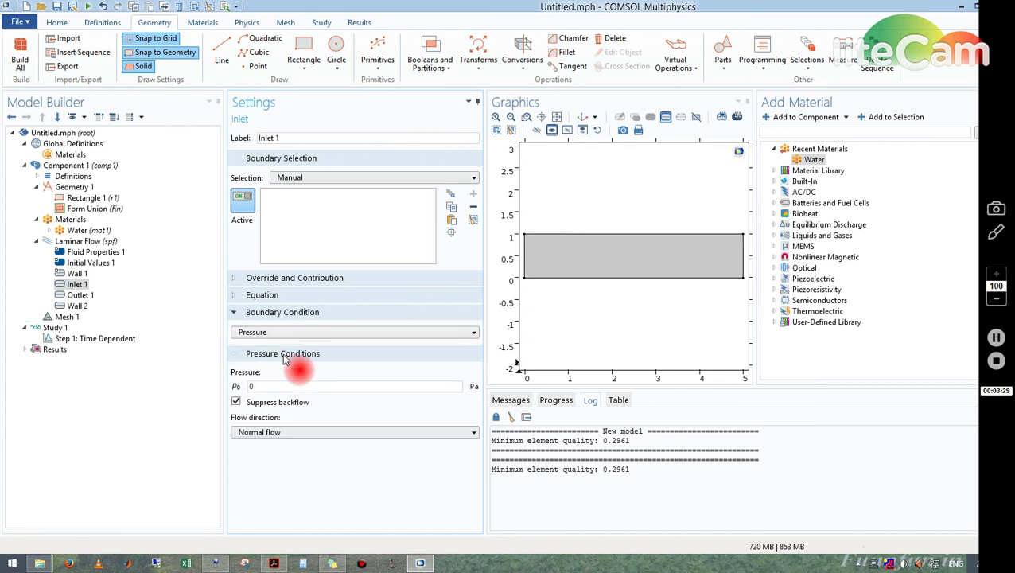
Step: Make the top edge a Wall 2 moving wall at 0.01 m/s in x, with Inlet 1 on boundary 1
click(84, 299)
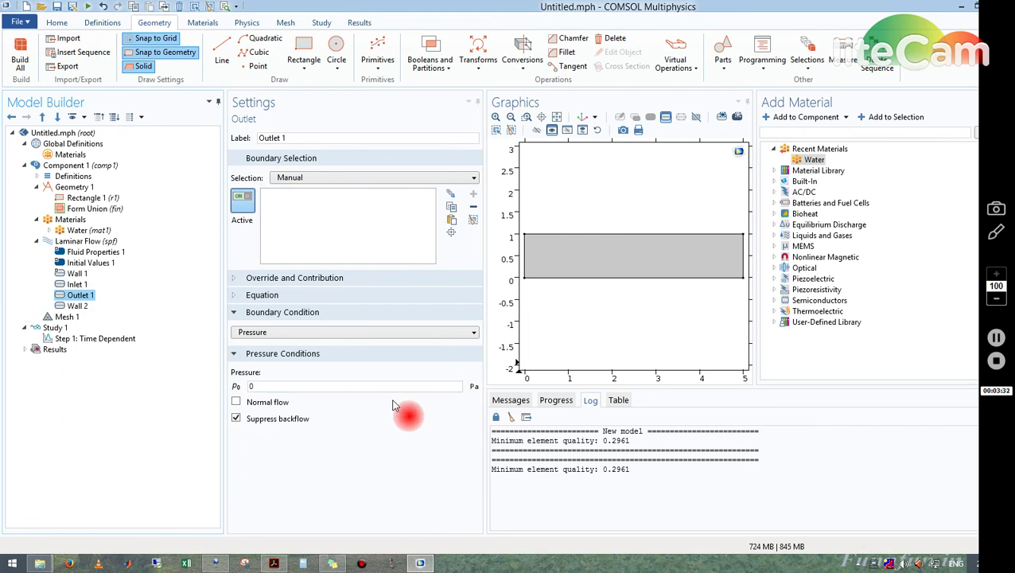
click(78, 285)
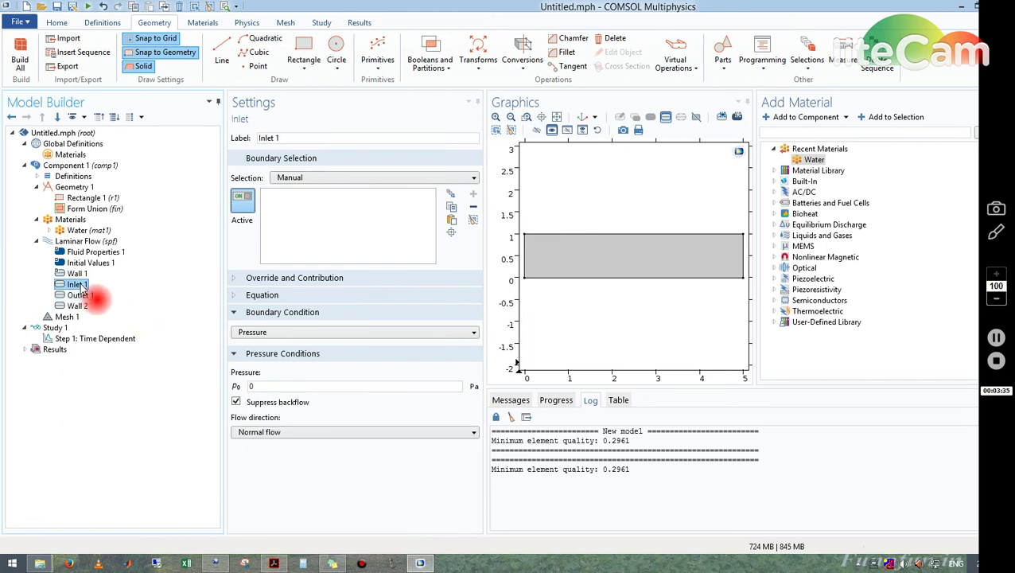
click(78, 306)
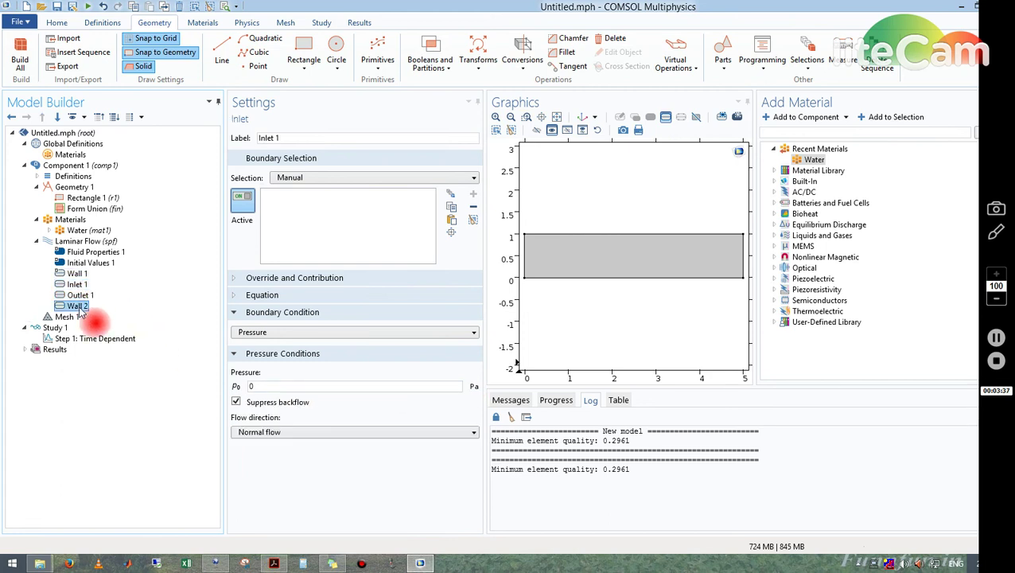
click(593, 236)
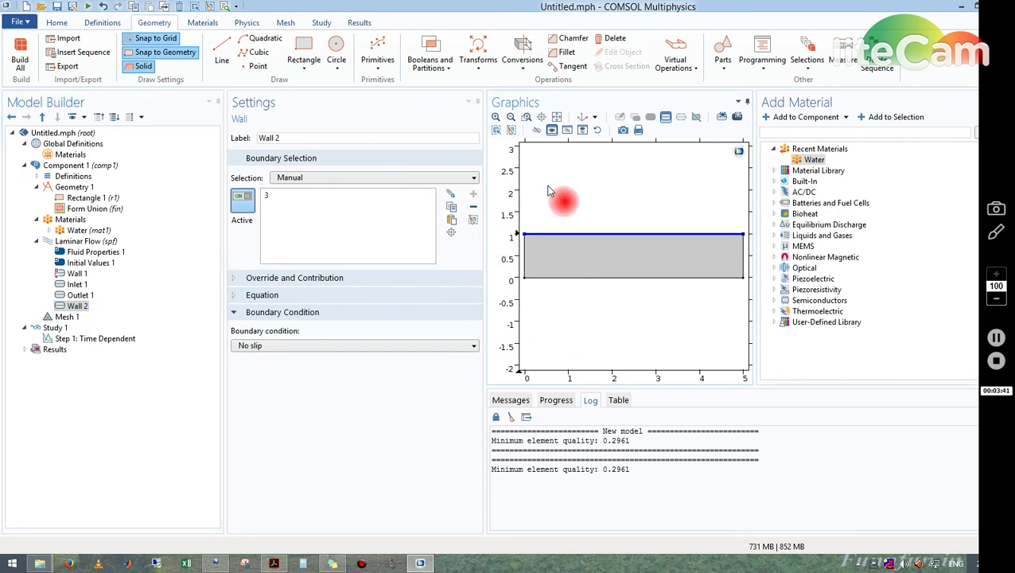
click(369, 347)
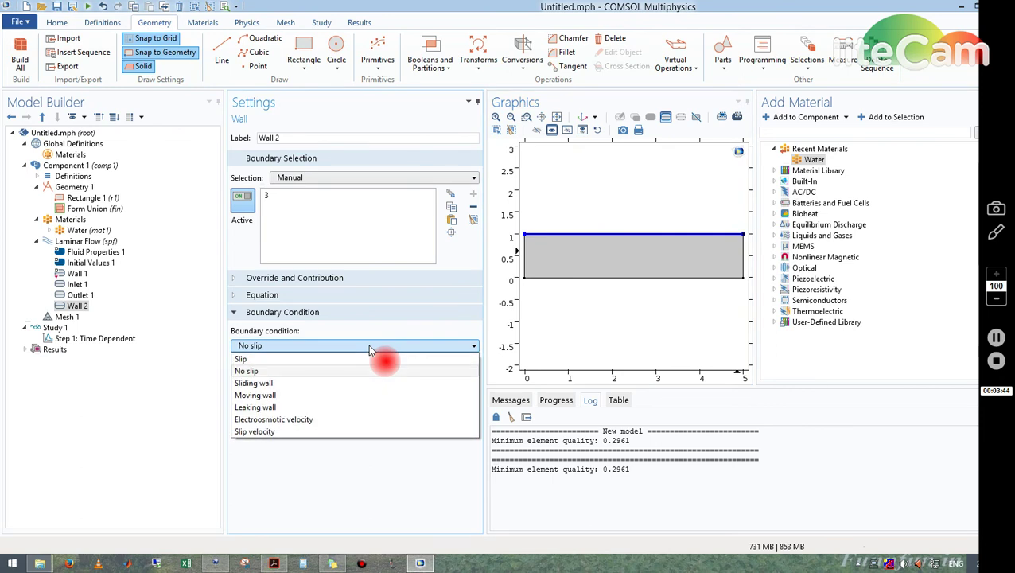
click(303, 394)
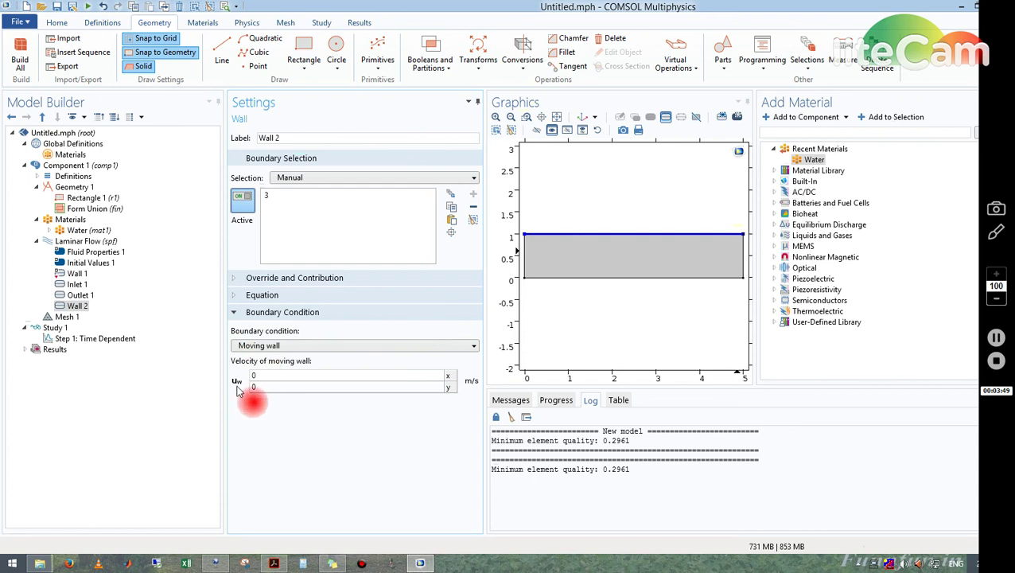
double_click(285, 377)
text(.01)
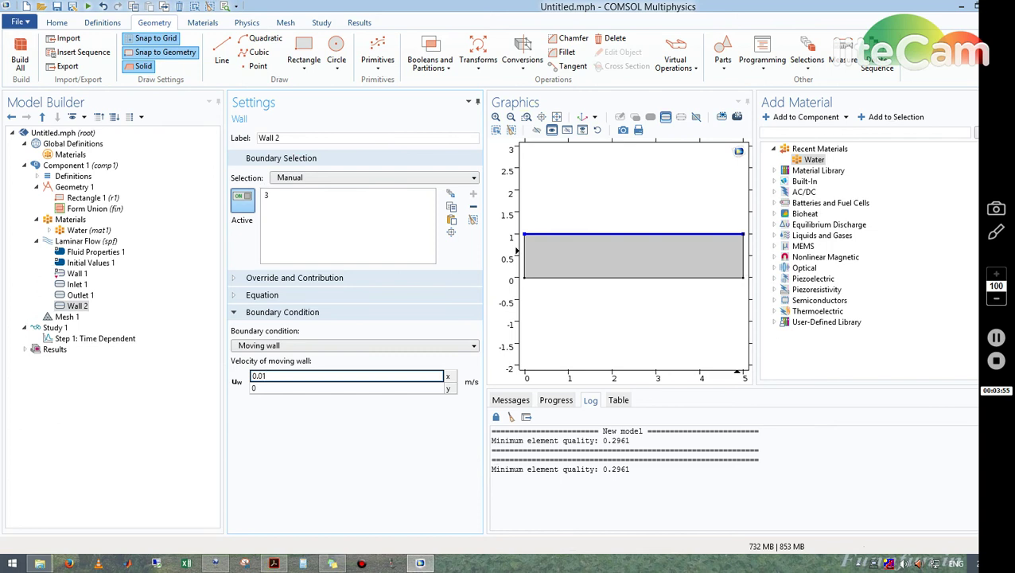
click(80, 273)
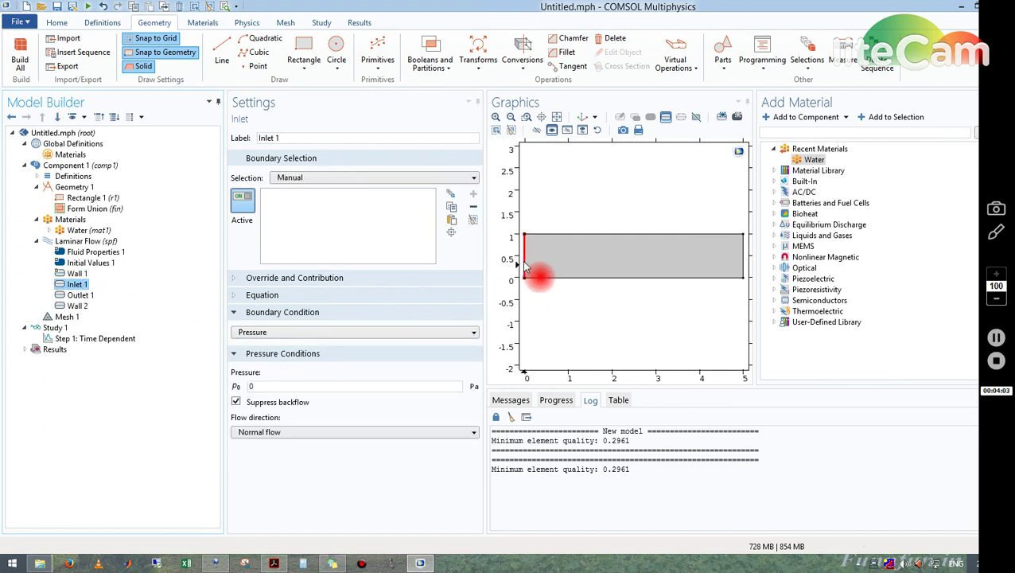
click(80, 295)
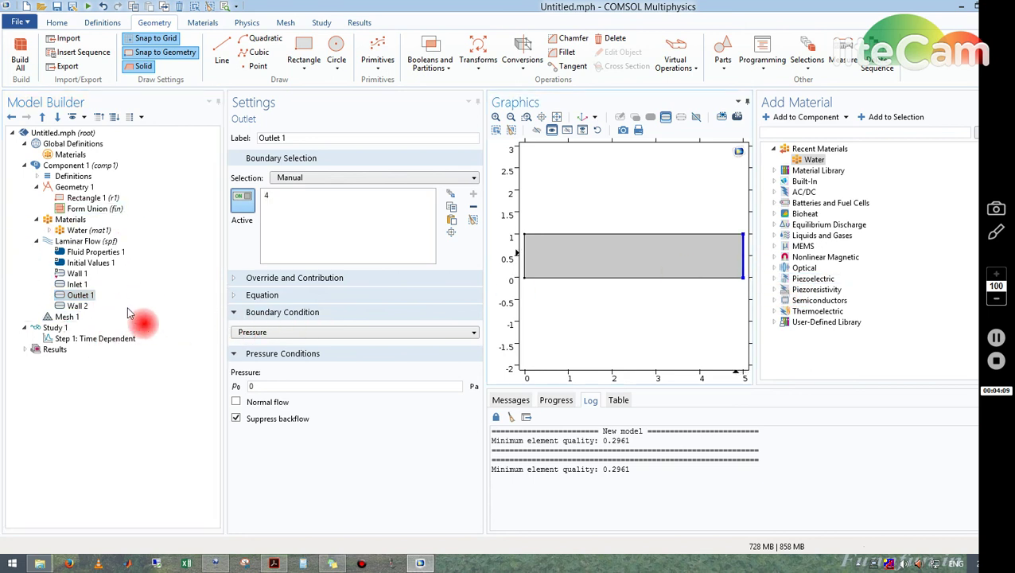
click(73, 242)
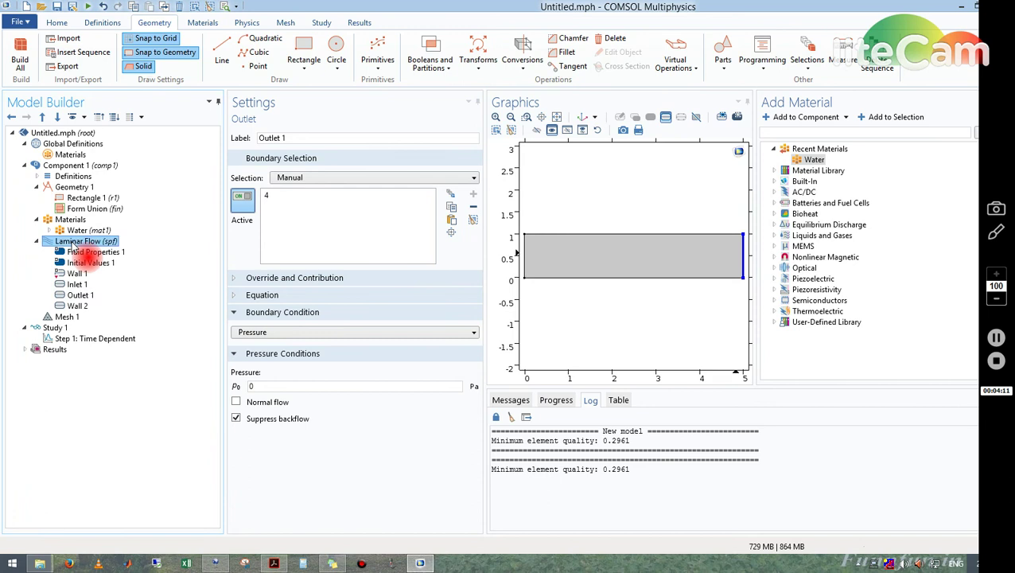
click(238, 294)
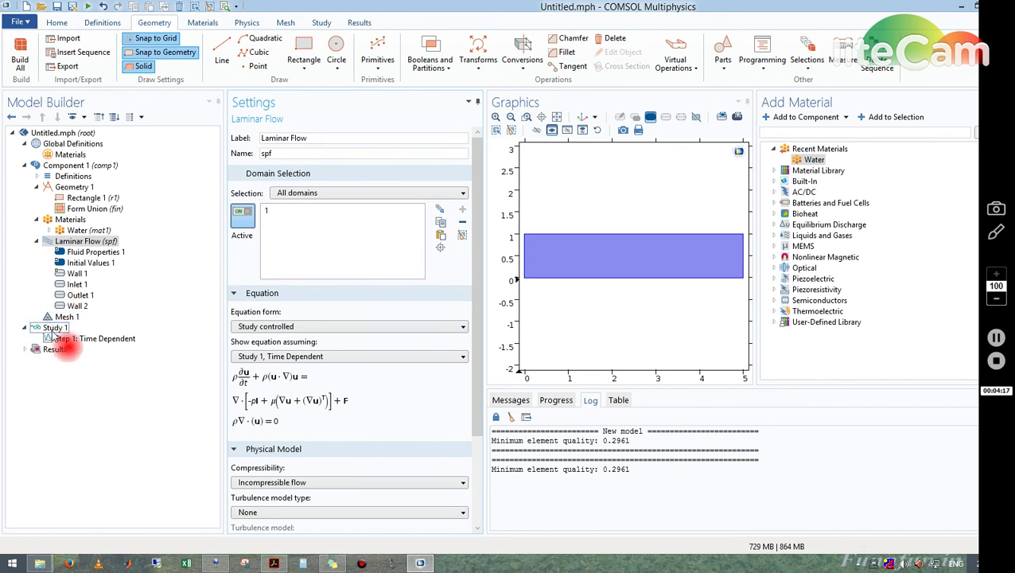
Step: Build the physics-controlled 5060-element mesh and view the Time Dependent step's range(0,0.1,5) times
click(67, 317)
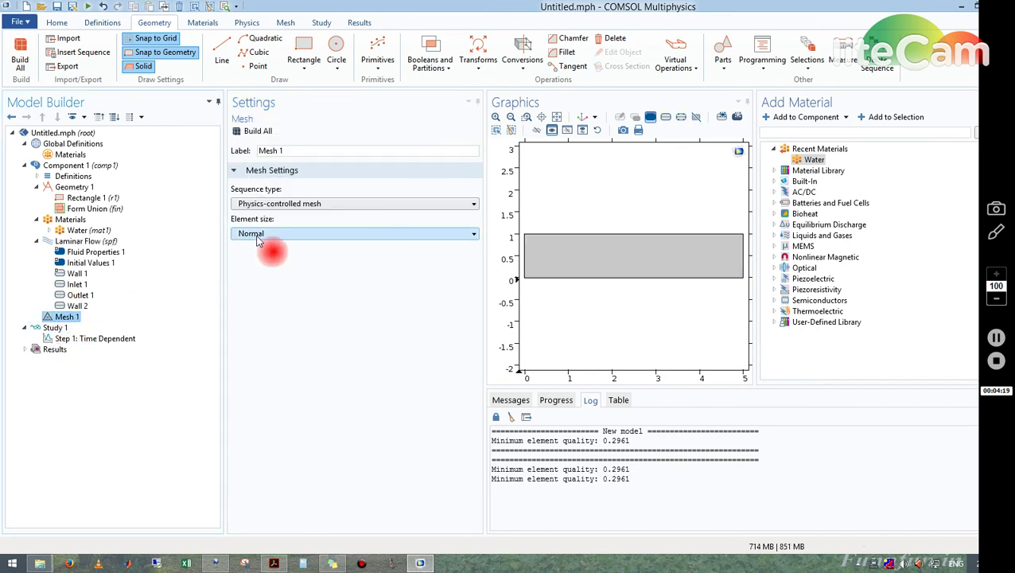
click(256, 131)
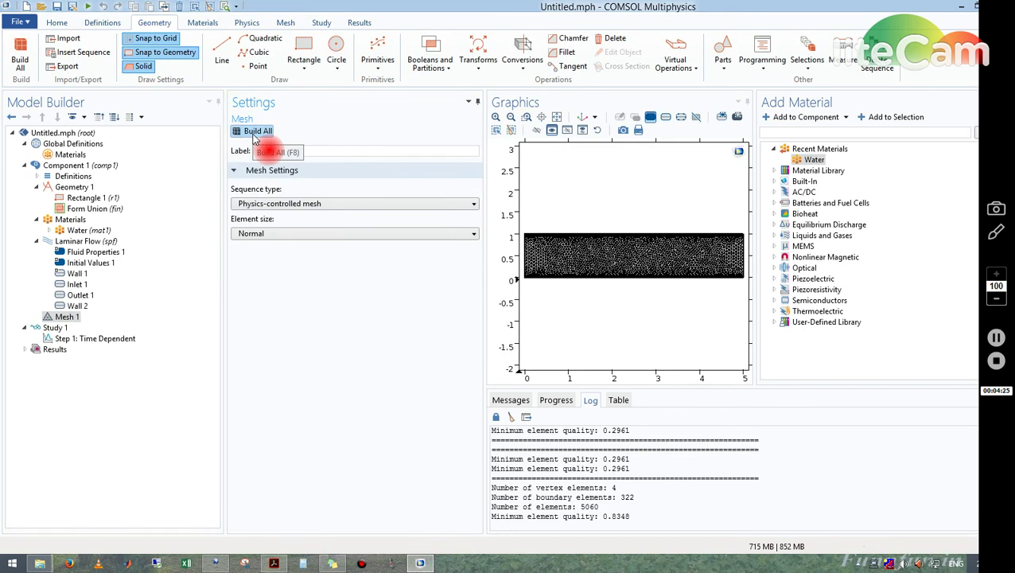
click(82, 339)
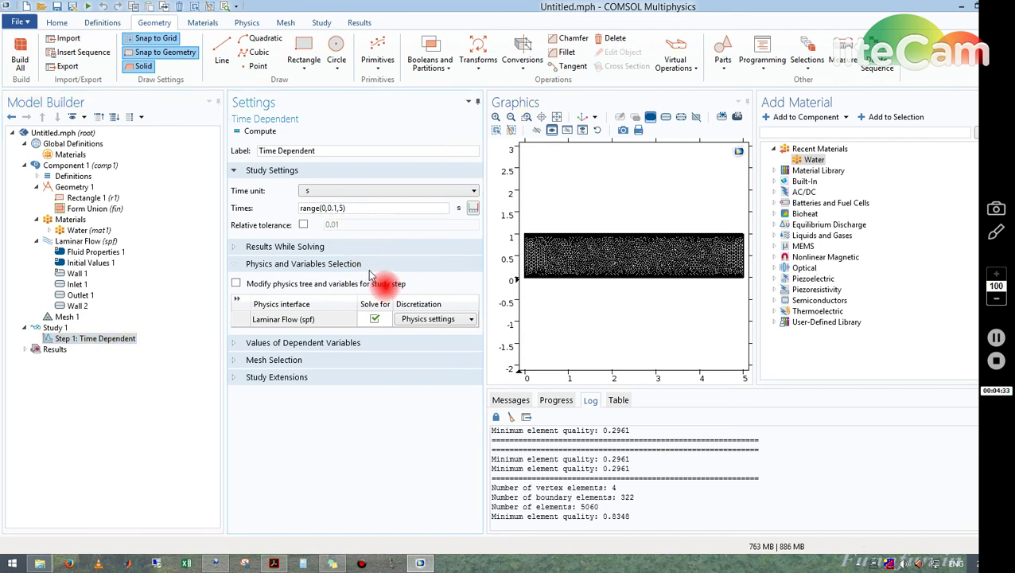
Step: Compute the Time Dependent study, yielding the 5 s velocity magnitude plot
click(265, 133)
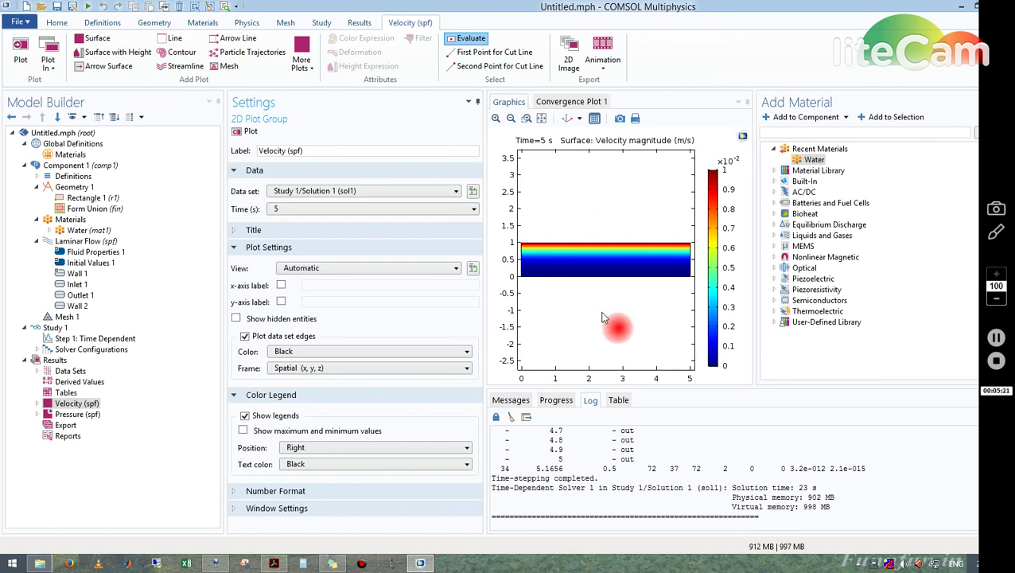
Step: Add a Cut Line 2D dataset from (3,0) to (3,1) cm and plot it
click(37, 371)
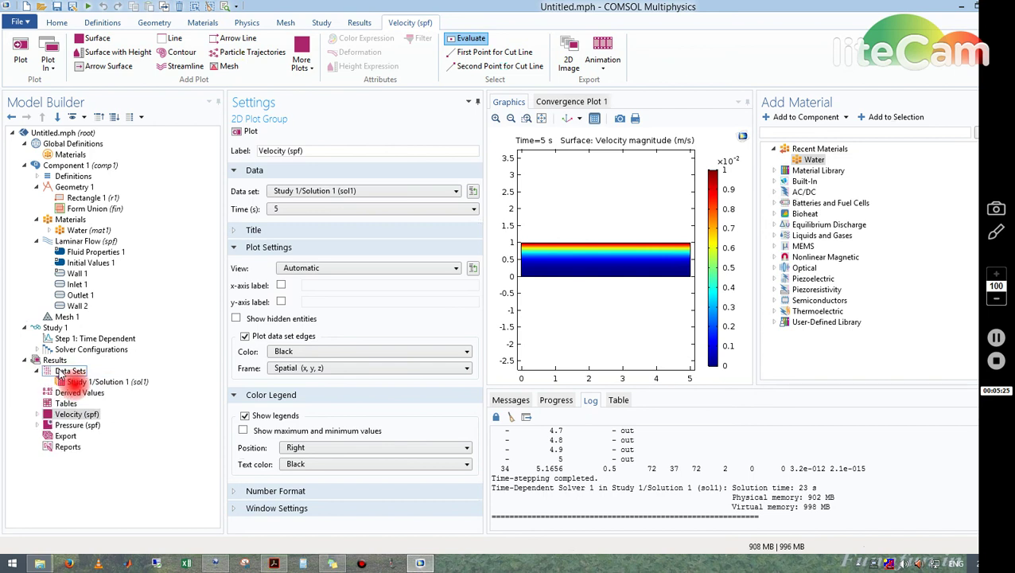
click(63, 371)
right_click(61, 373)
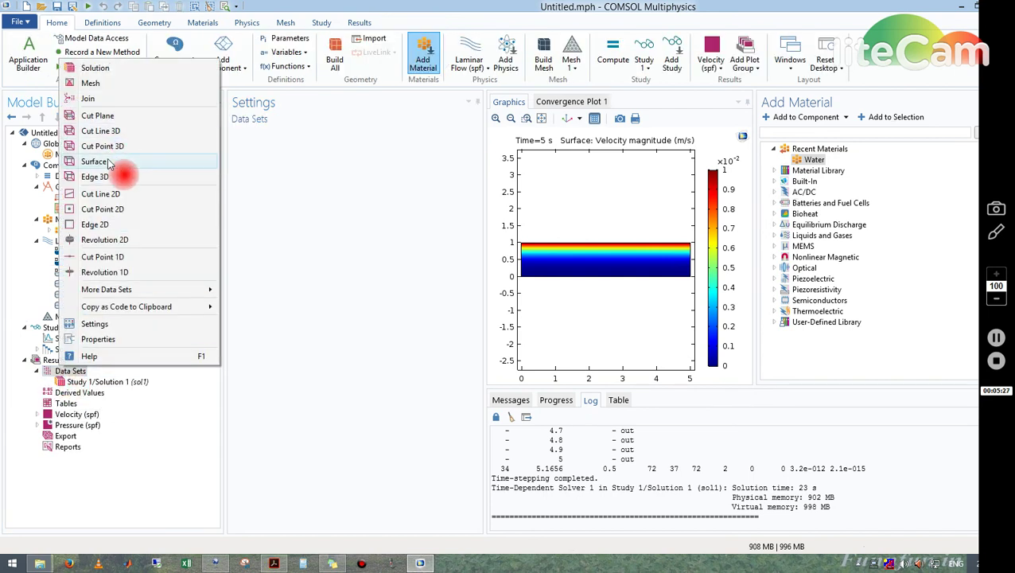
click(120, 199)
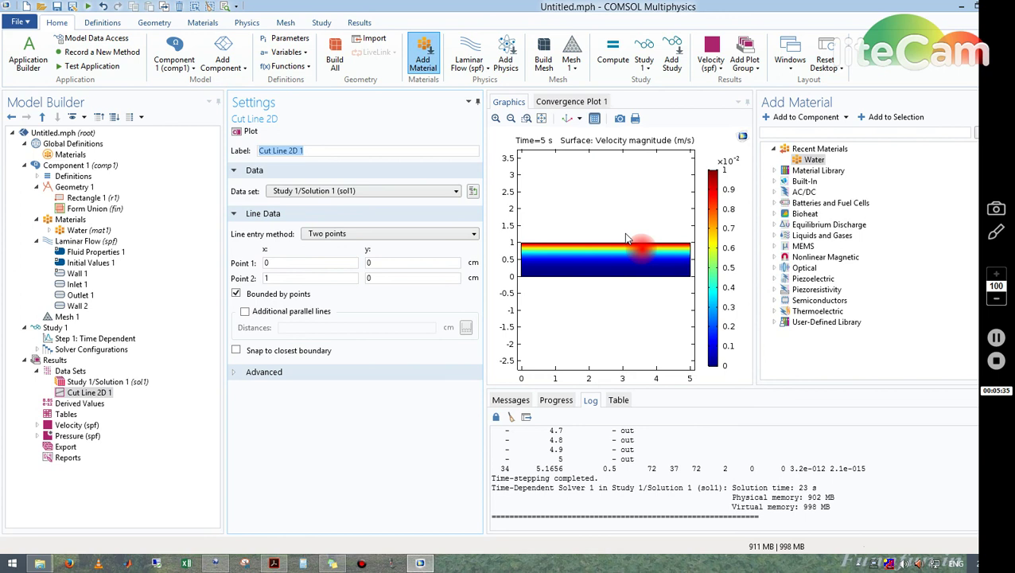
click(282, 263)
text(3)
click(249, 131)
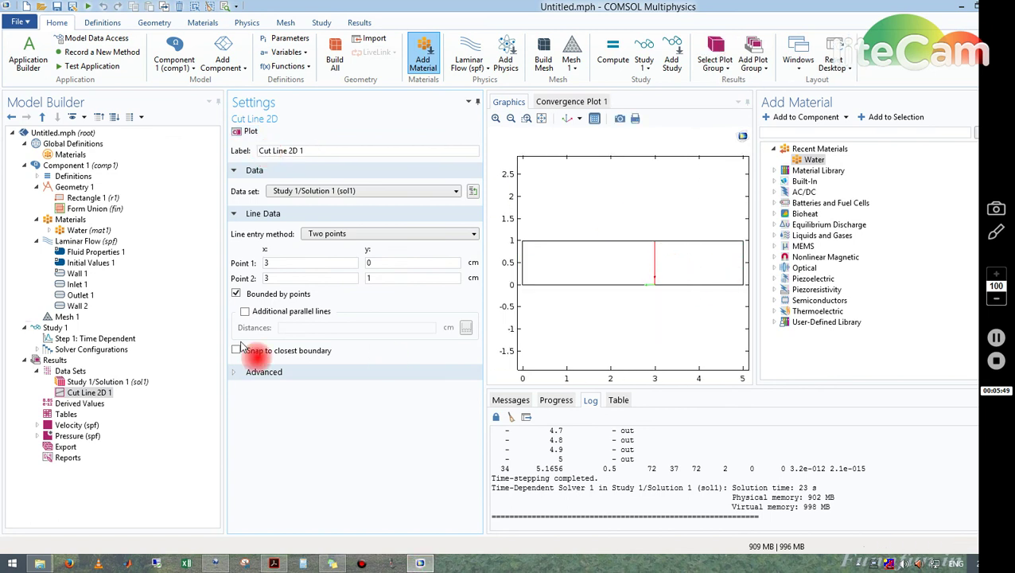
Step: Add a 1D Plot Group using the Cut Line 2D 1 data set at the last time step
click(52, 362)
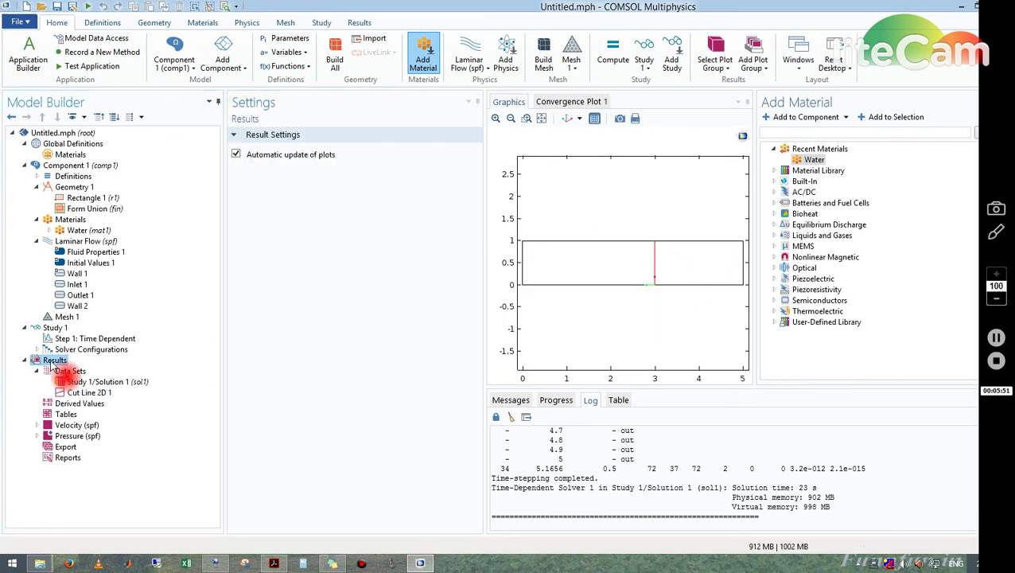
right_click(51, 364)
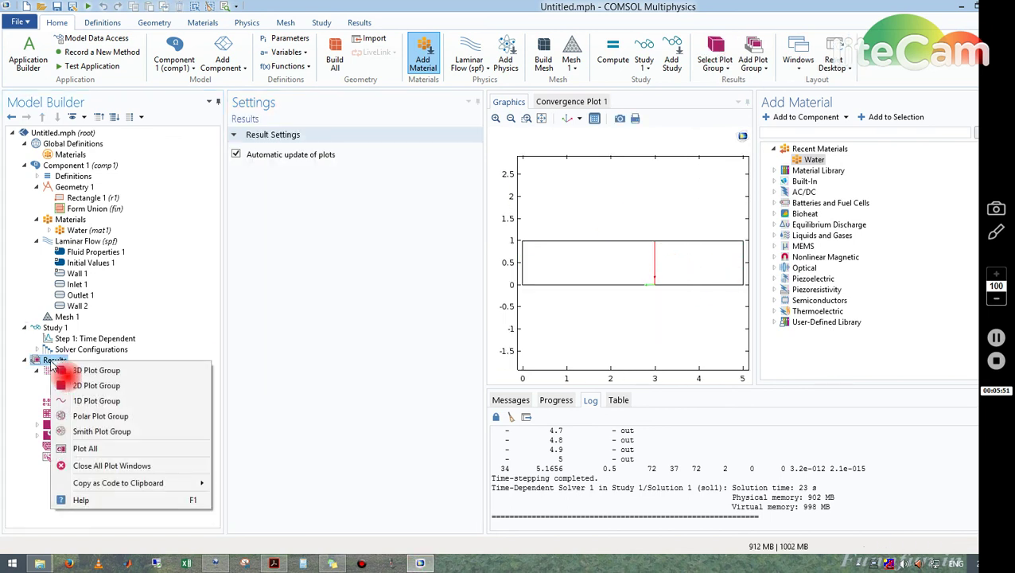
click(75, 401)
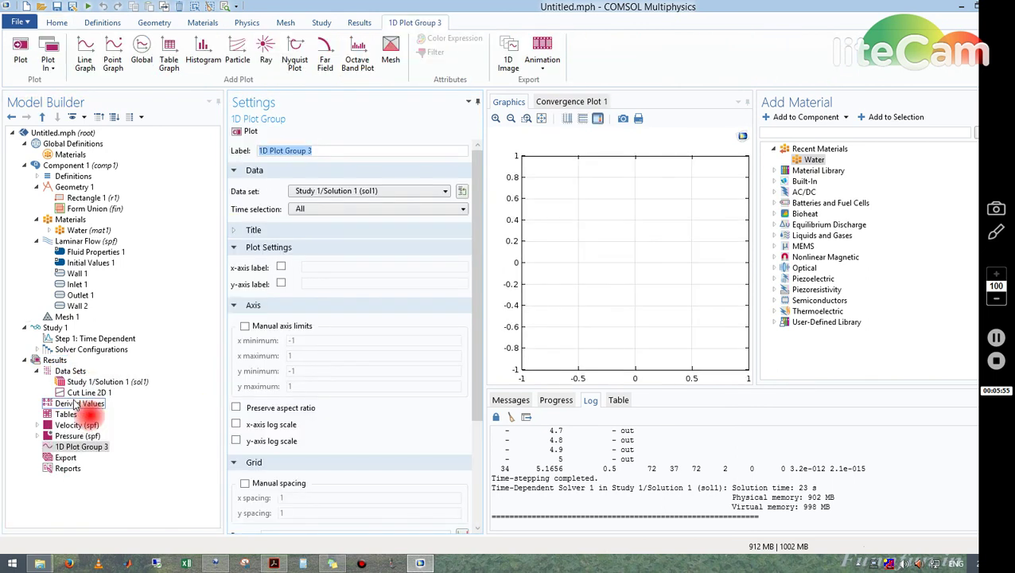
click(446, 192)
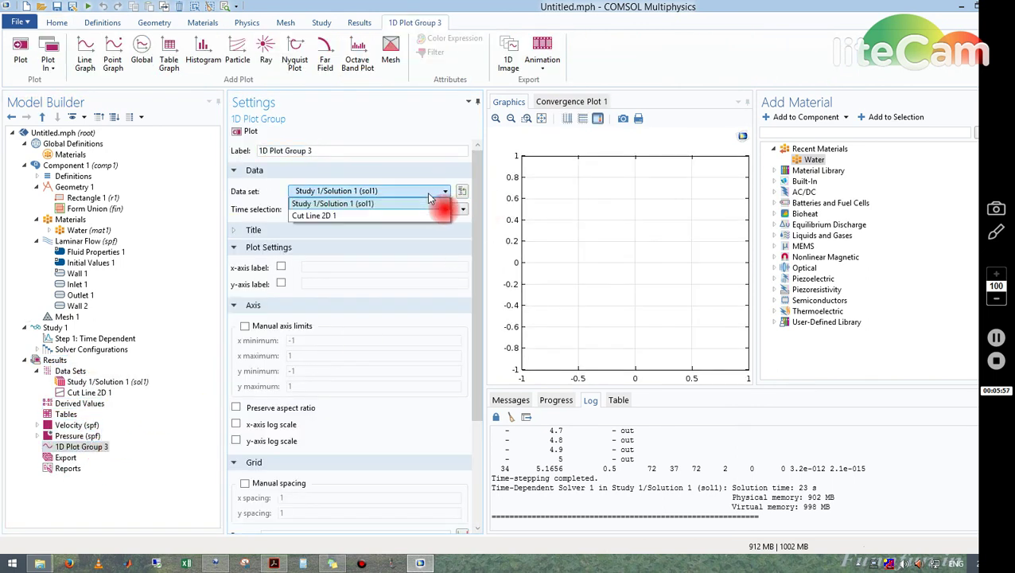
click(319, 230)
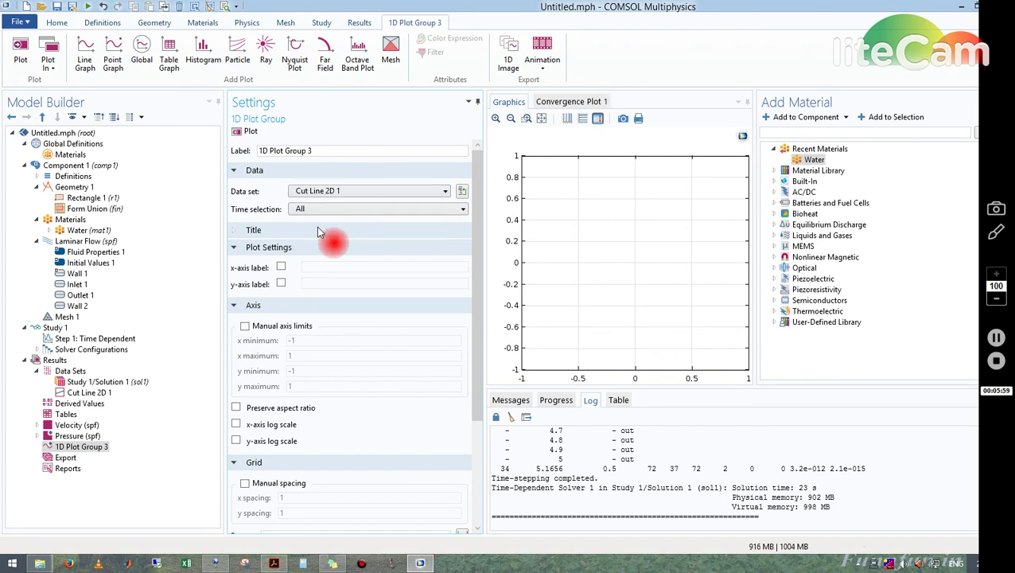
click(331, 211)
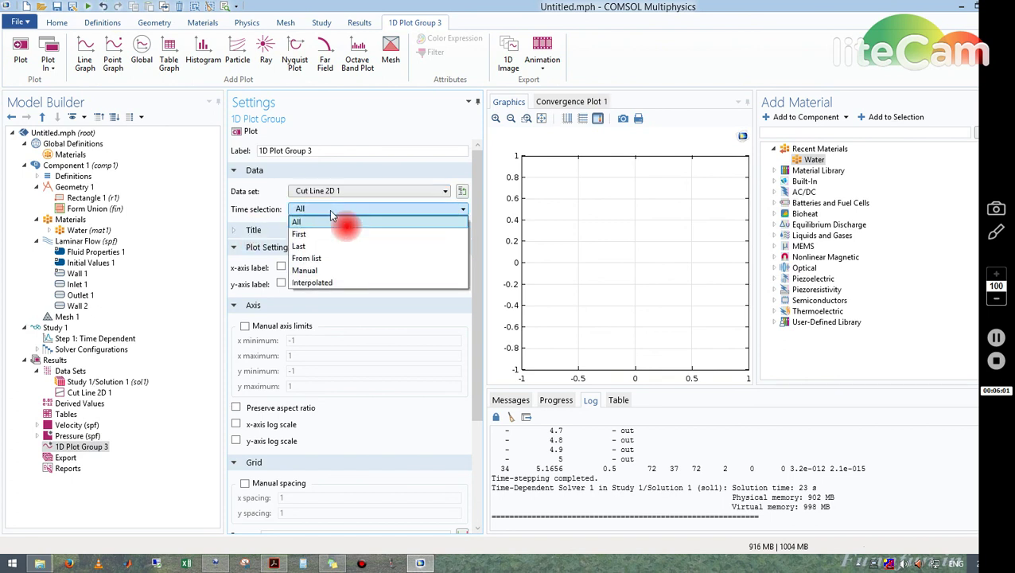
click(311, 248)
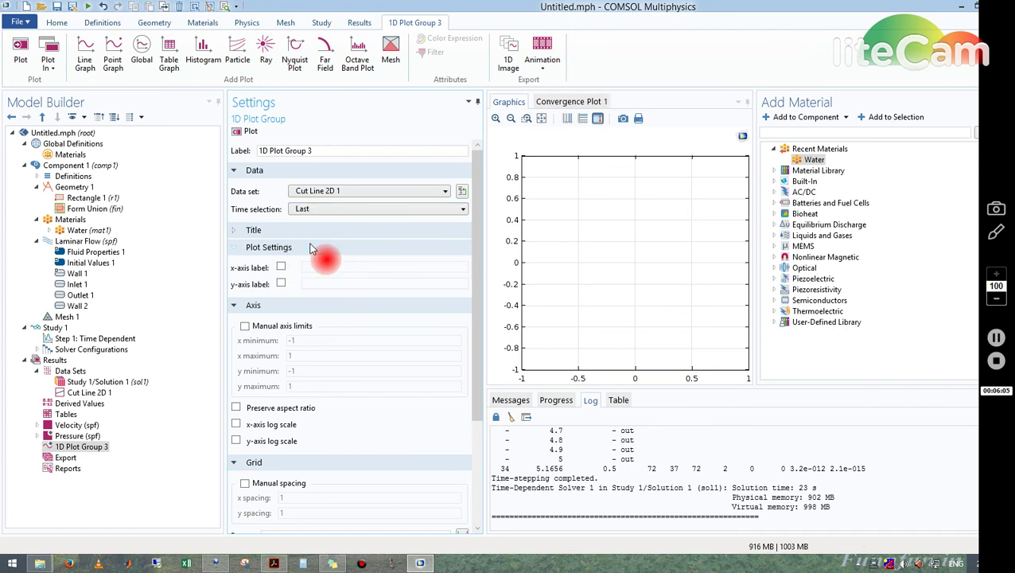
Step: Add a Line Graph to the new 1D Plot Group 3
click(96, 447)
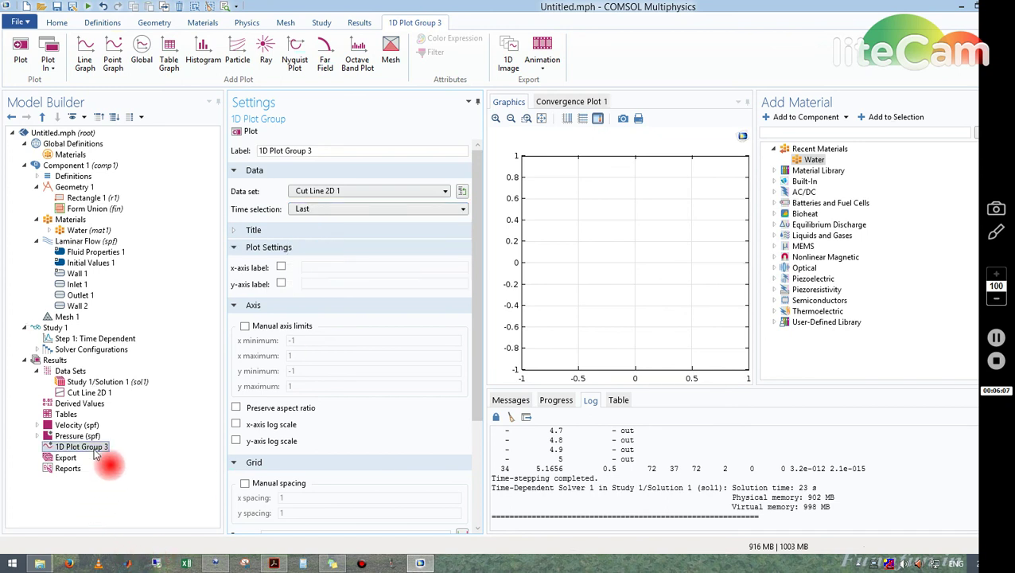
right_click(95, 448)
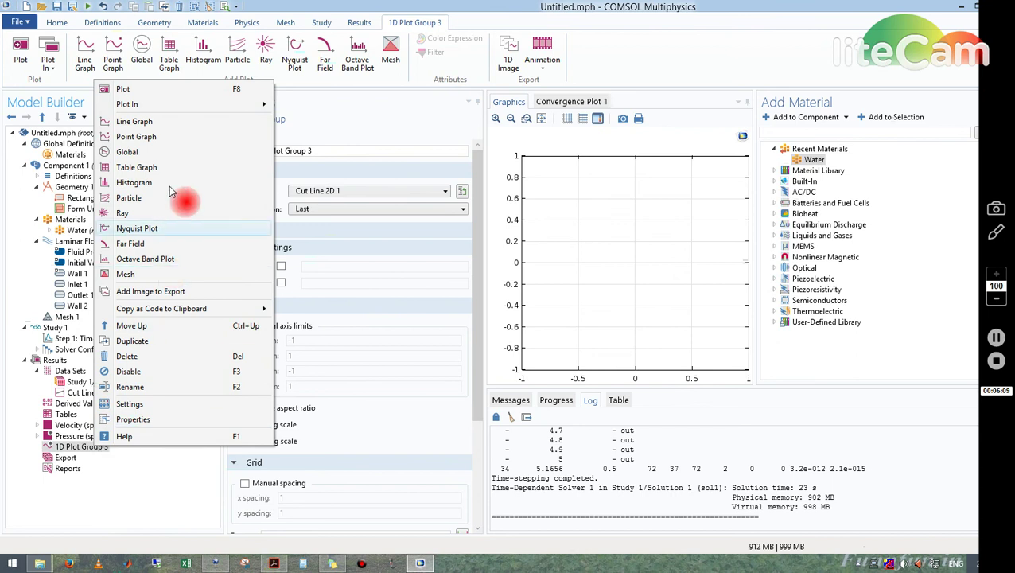
click(170, 125)
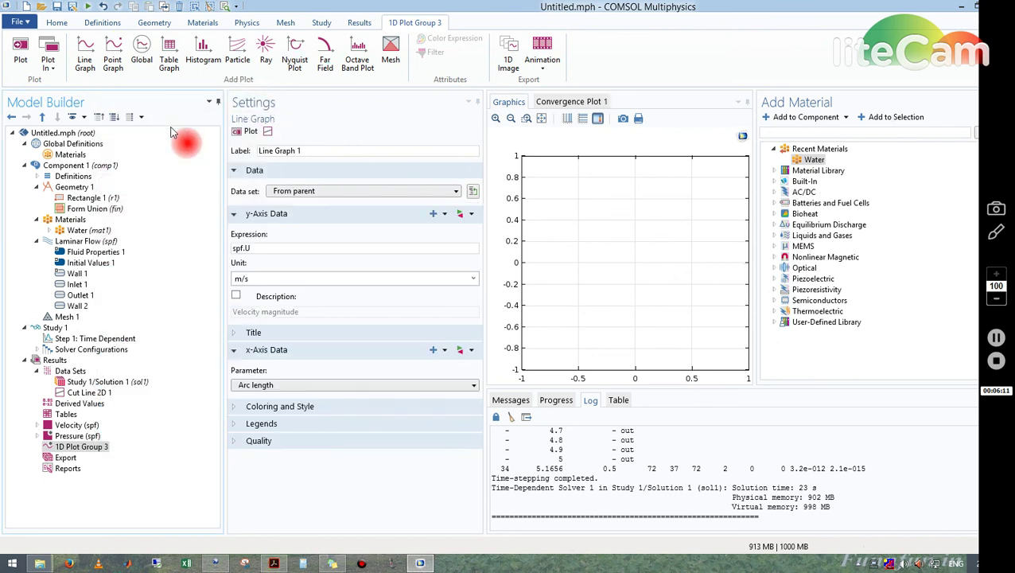
Step: Plot the Line Graph 1 velocity profile along the cut line, then reselect 1D Plot Group 3
click(247, 132)
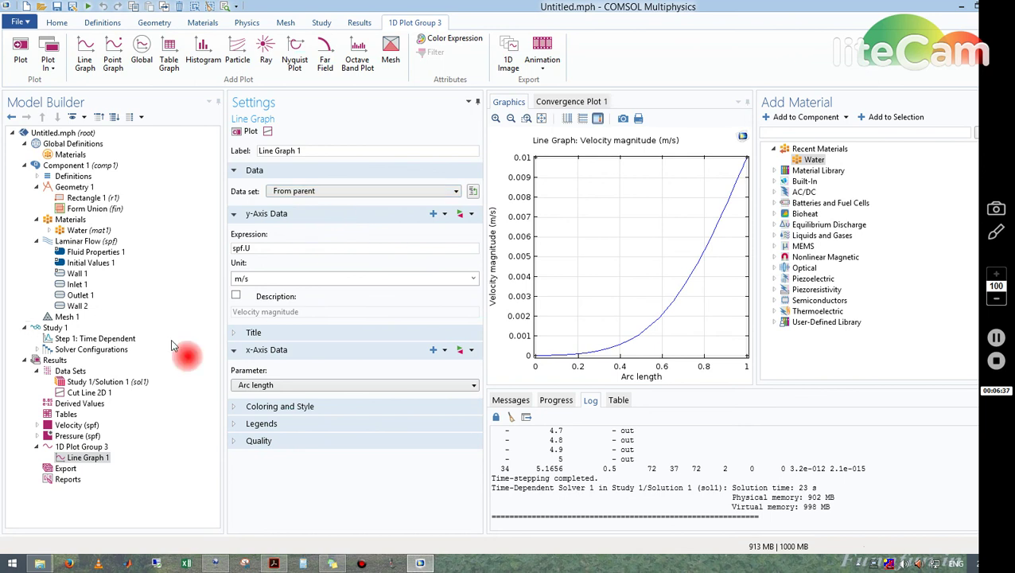
click(100, 447)
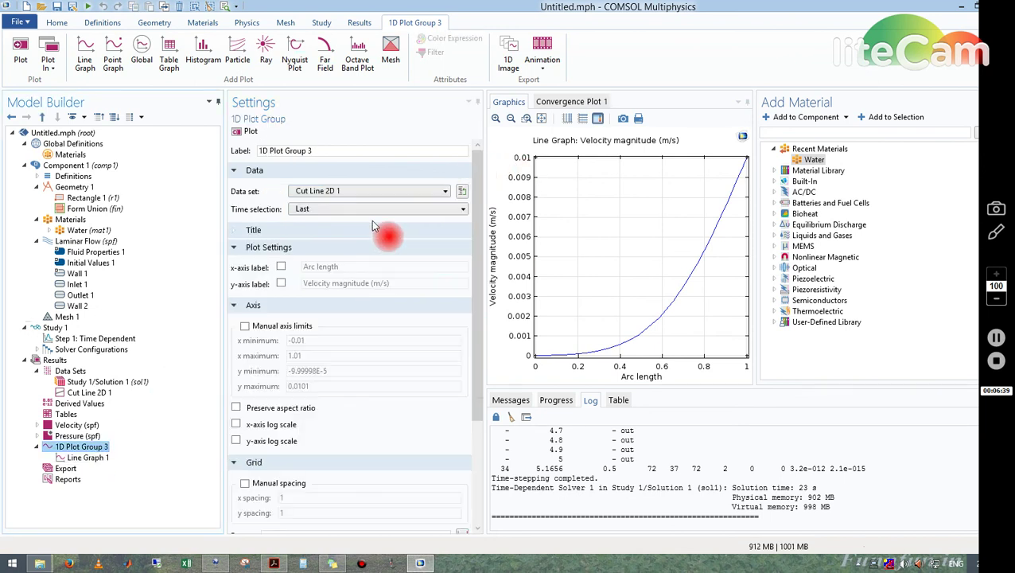
Step: Change 1D Plot Group 3's time selection to All and replot the profiles
click(394, 208)
click(326, 221)
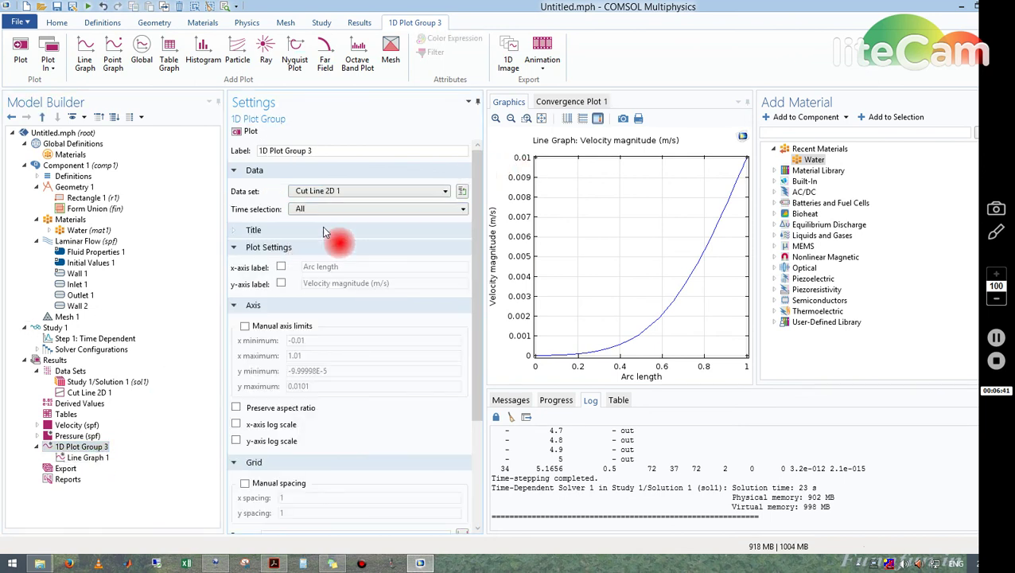
click(248, 131)
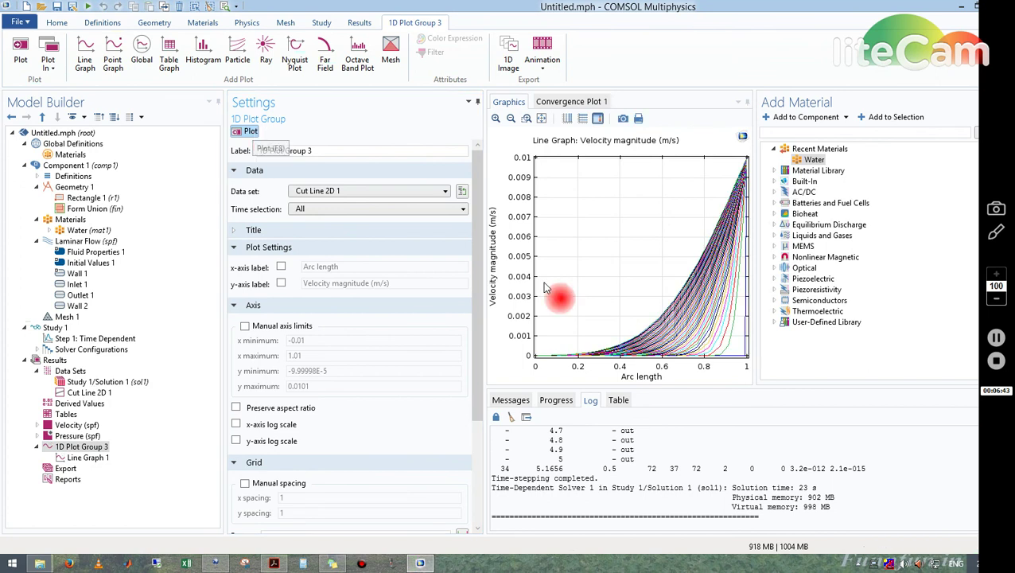